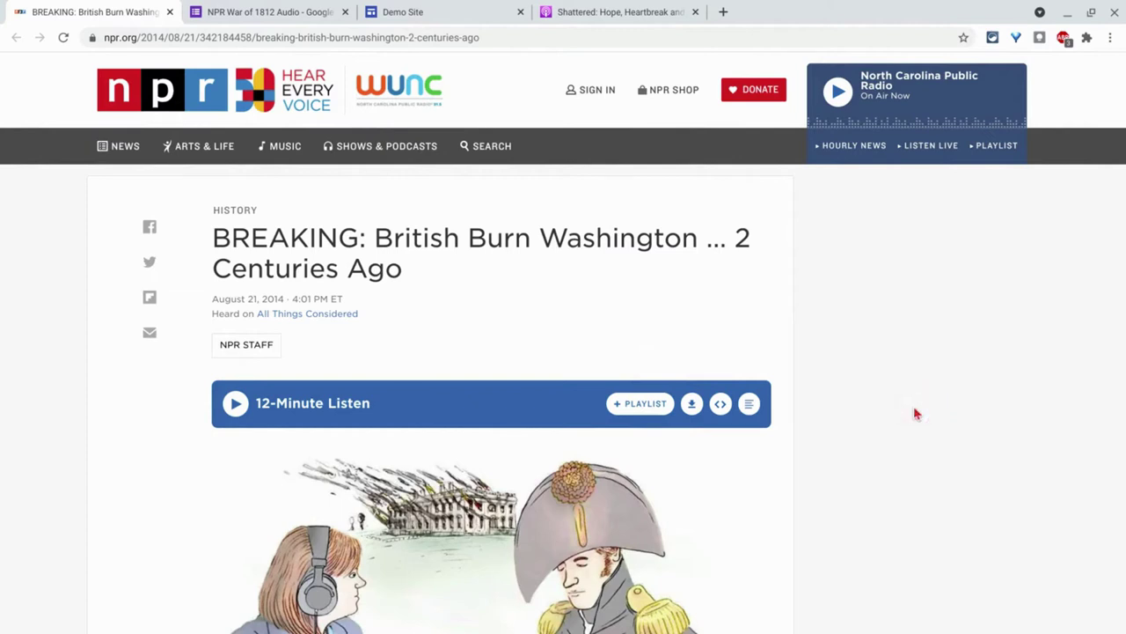
Copy the iframe embed code of the article's 12-Minute Listen NPR audio player
left_click(250, 11)
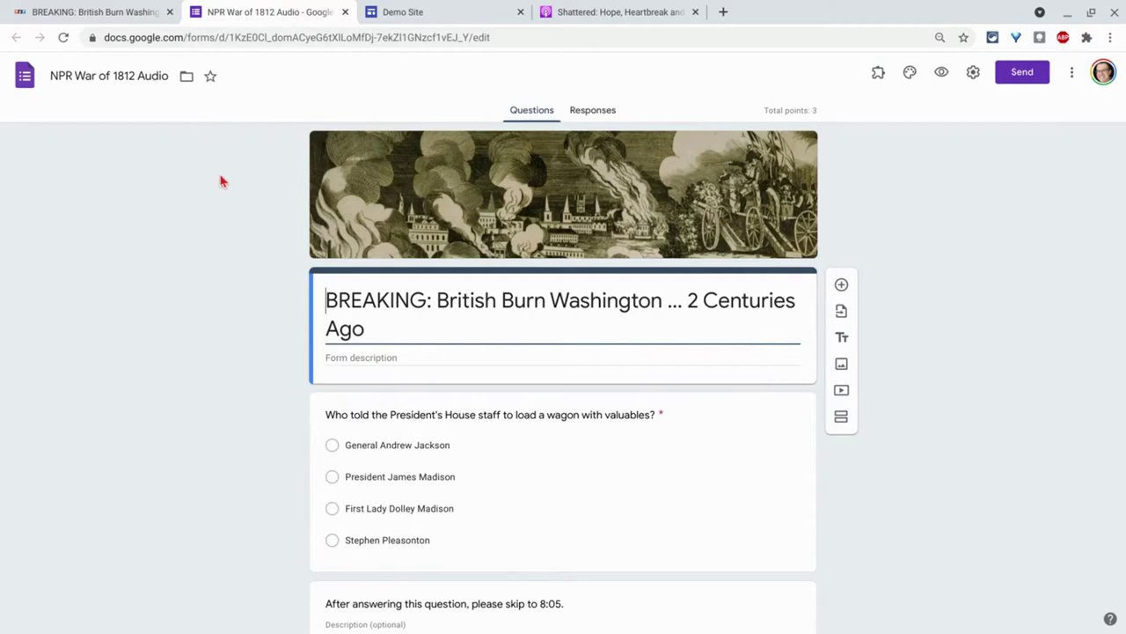
left_click(69, 13)
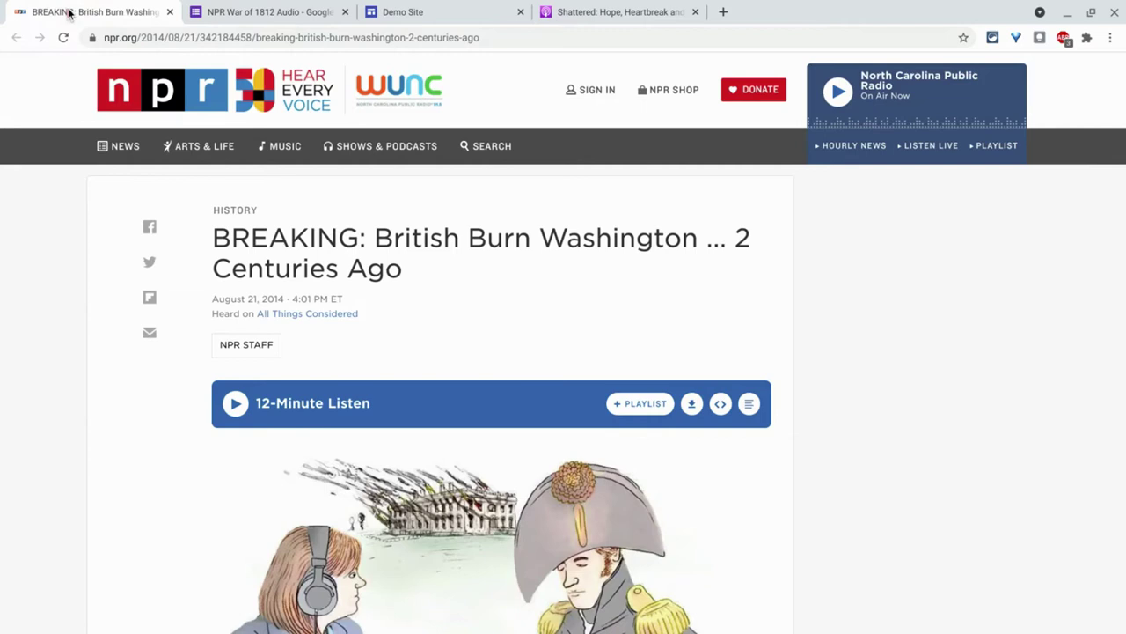
left_click(723, 405)
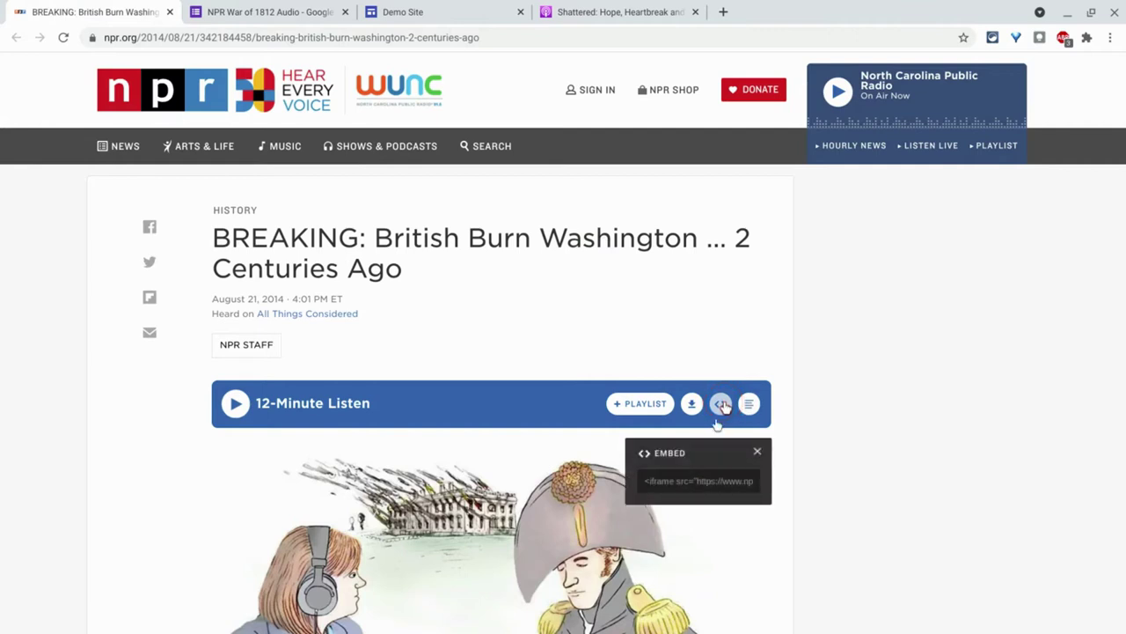
left_click(680, 483)
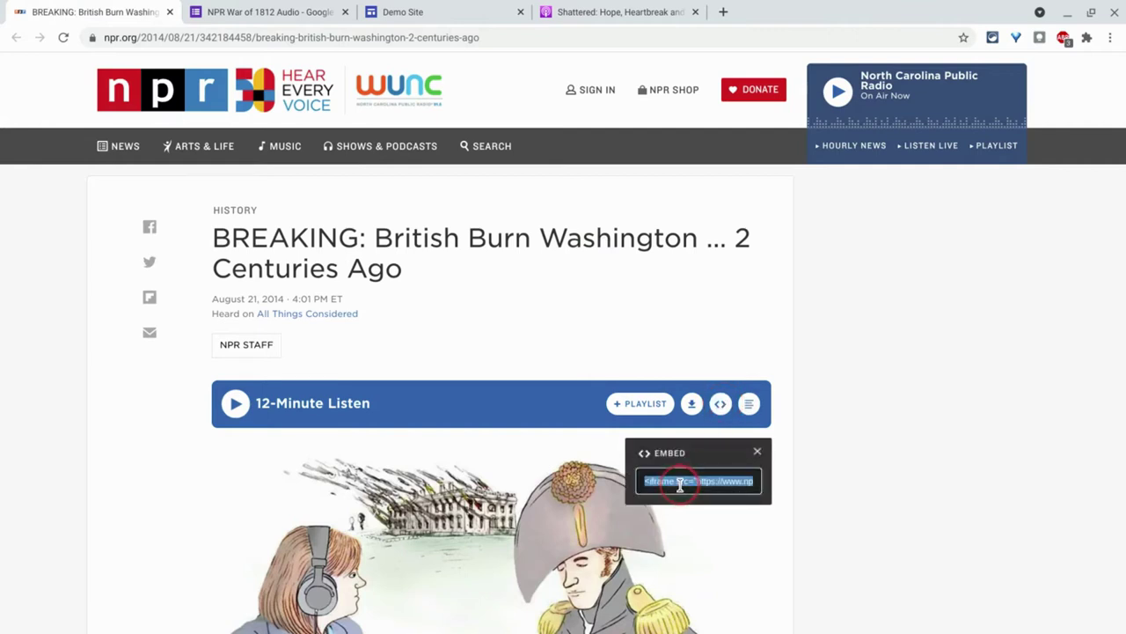
right_click(680, 483)
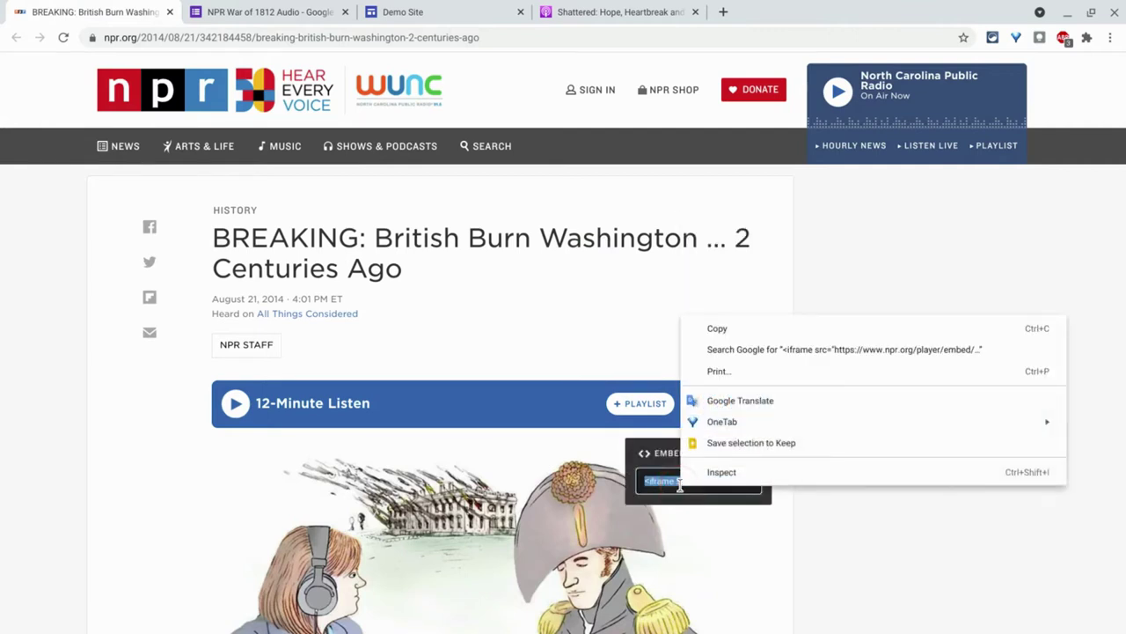
left_click(723, 330)
Embed the NPR British Burn Washington player on the Demo Site page from its iframe code
left_click(436, 7)
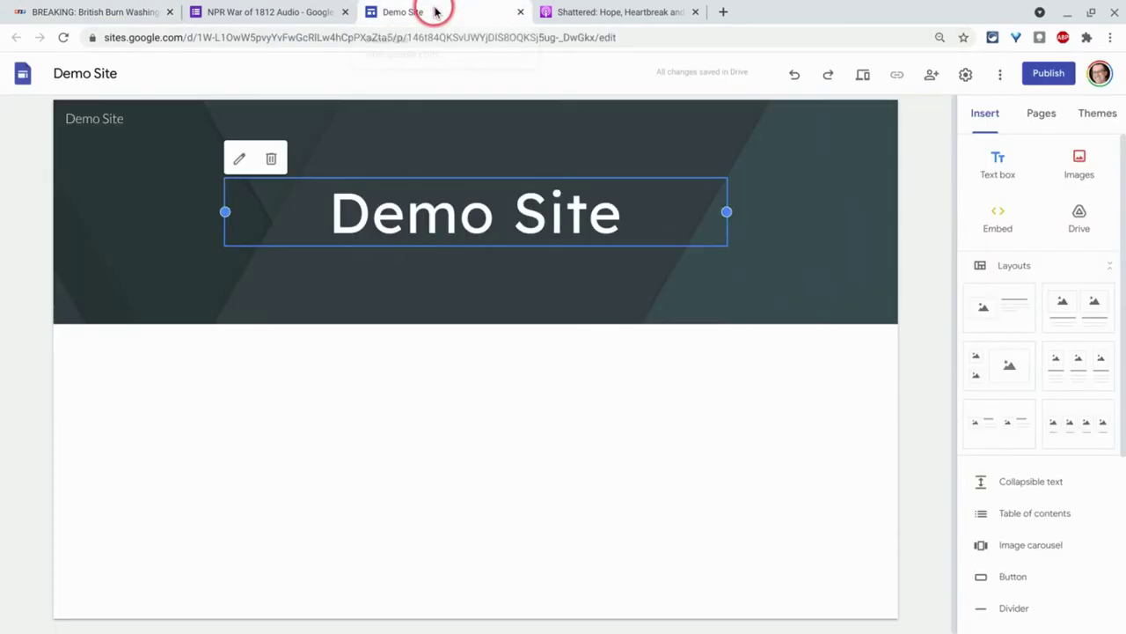
double_click(198, 424)
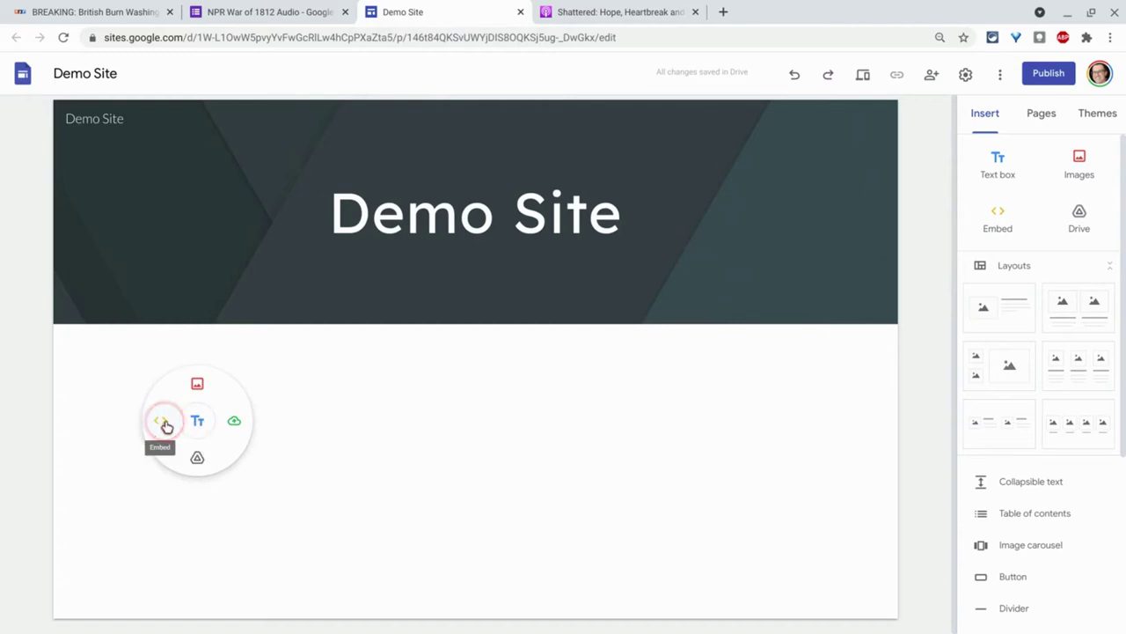
left_click(166, 427)
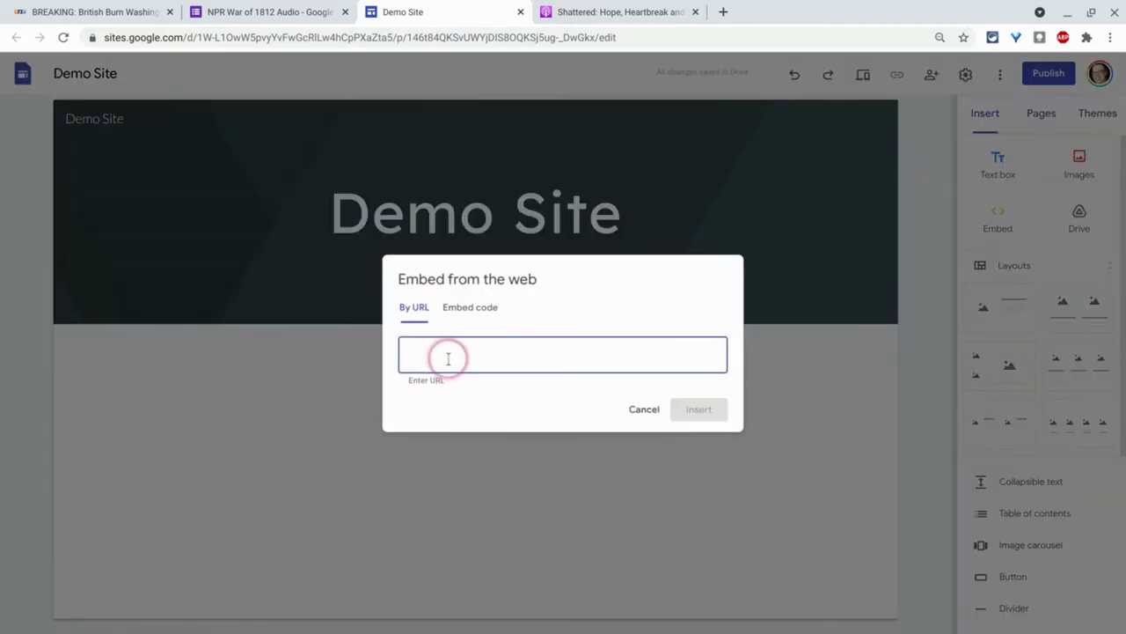
left_click(459, 310)
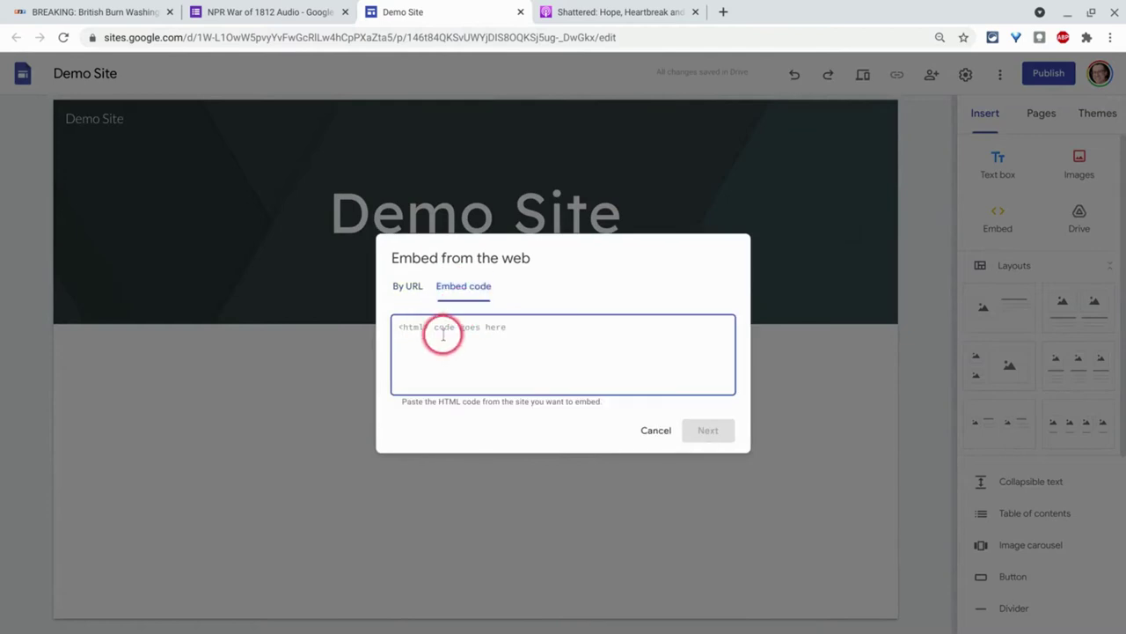
right_click(443, 334)
left_click(510, 156)
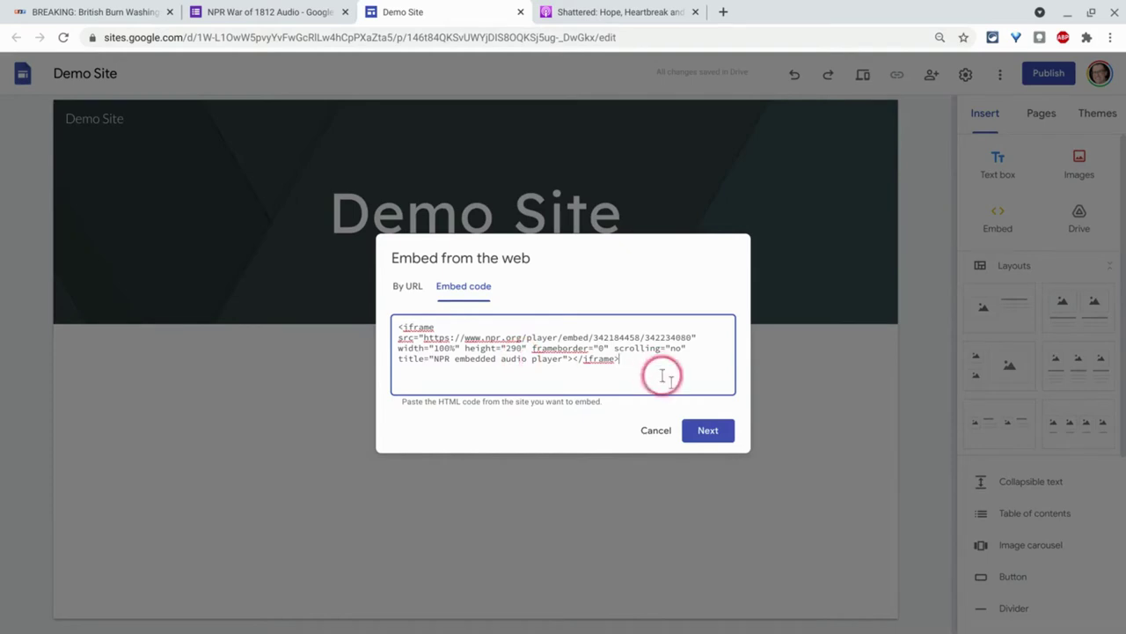
left_click(702, 429)
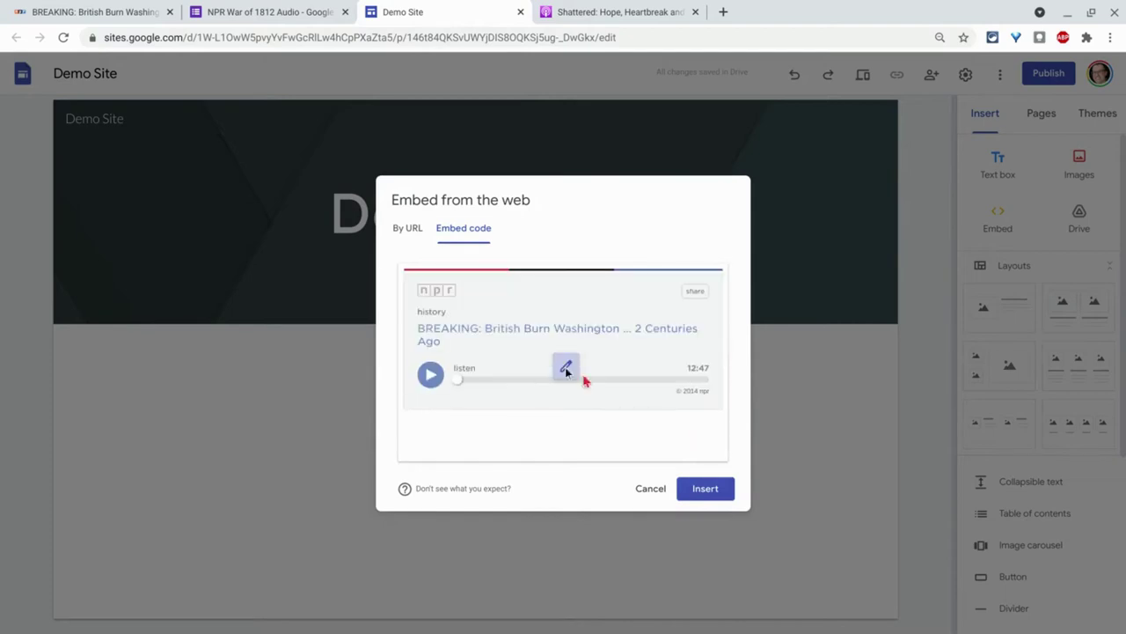
left_click(708, 494)
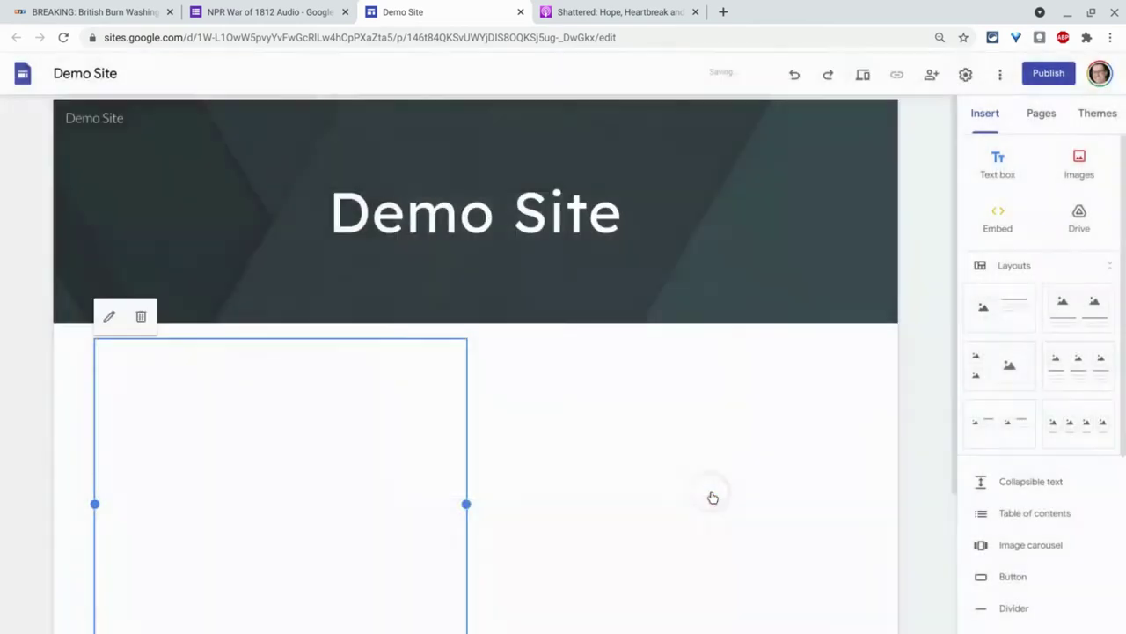
Shorten the NPR player's embed box to fit the audio card
left_click(440, 453)
scroll(440, 453, "down", 2)
left_click(281, 480)
left_click_drag(281, 479, 284, 438)
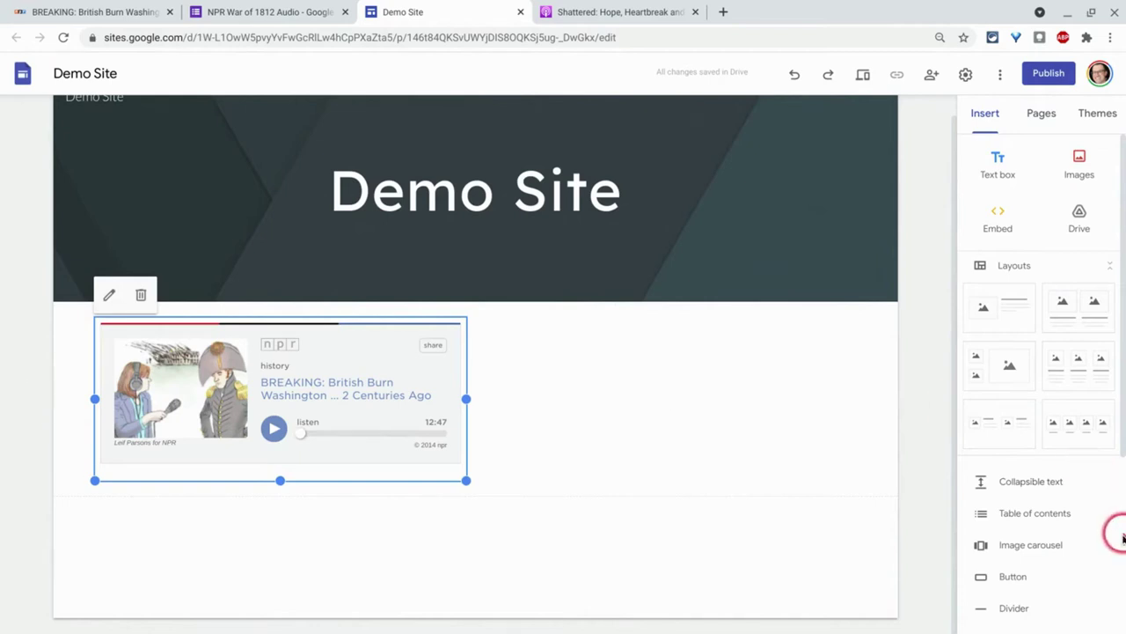
Insert the NPR War of 1812 Audio quiz form from the Forms panel below the player
scroll(1110, 537, "down", 3)
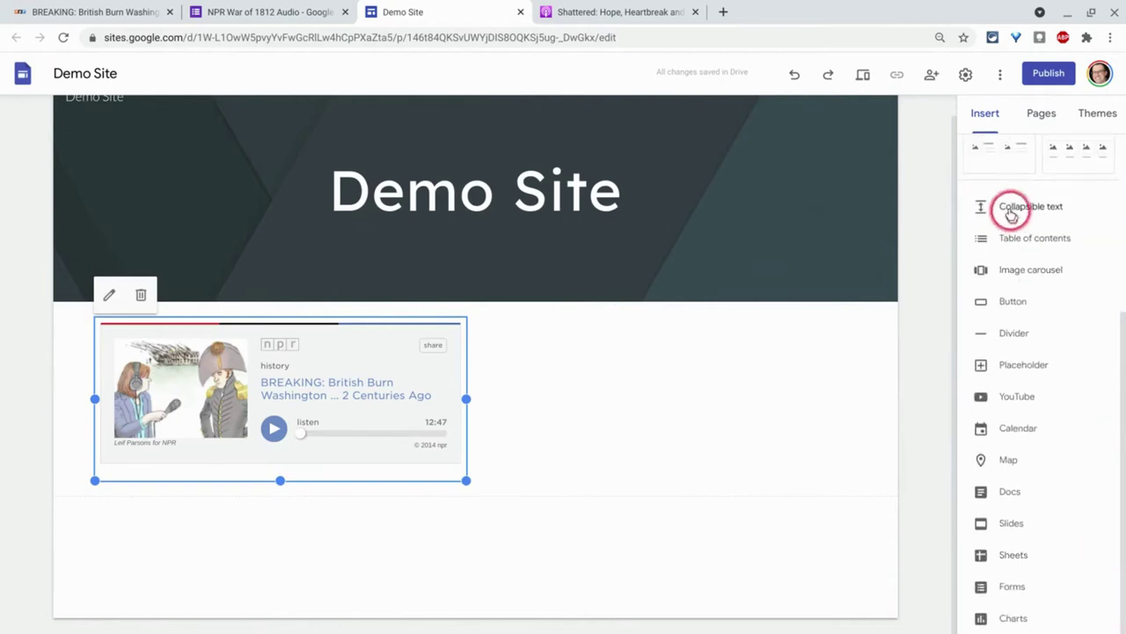
left_click(1006, 588)
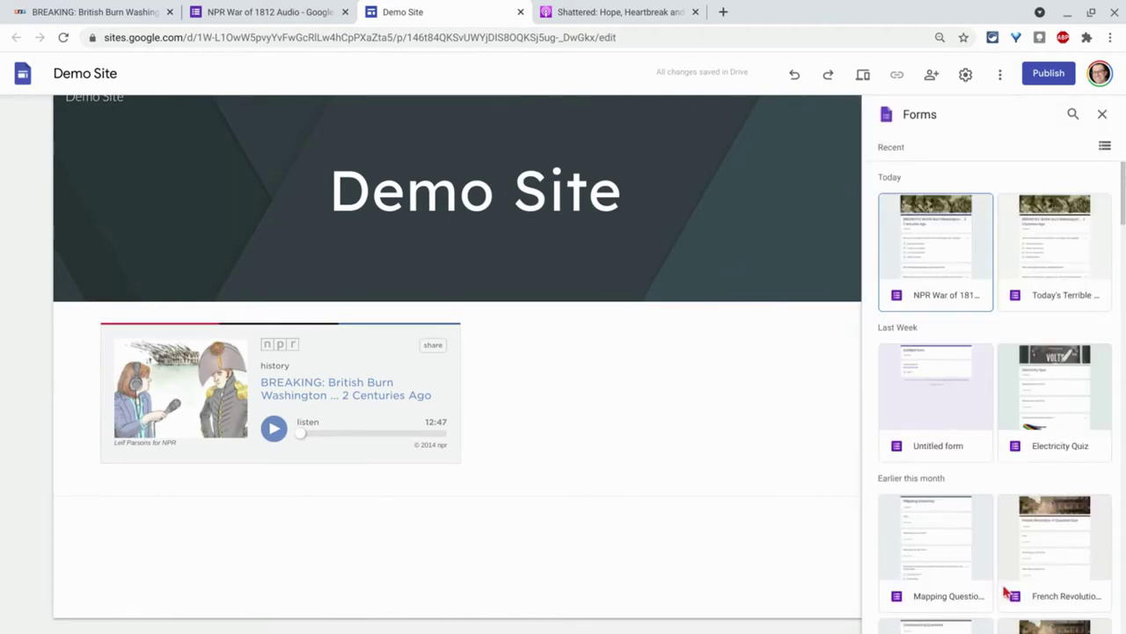
left_click(983, 425)
left_click(965, 271)
left_click(965, 272)
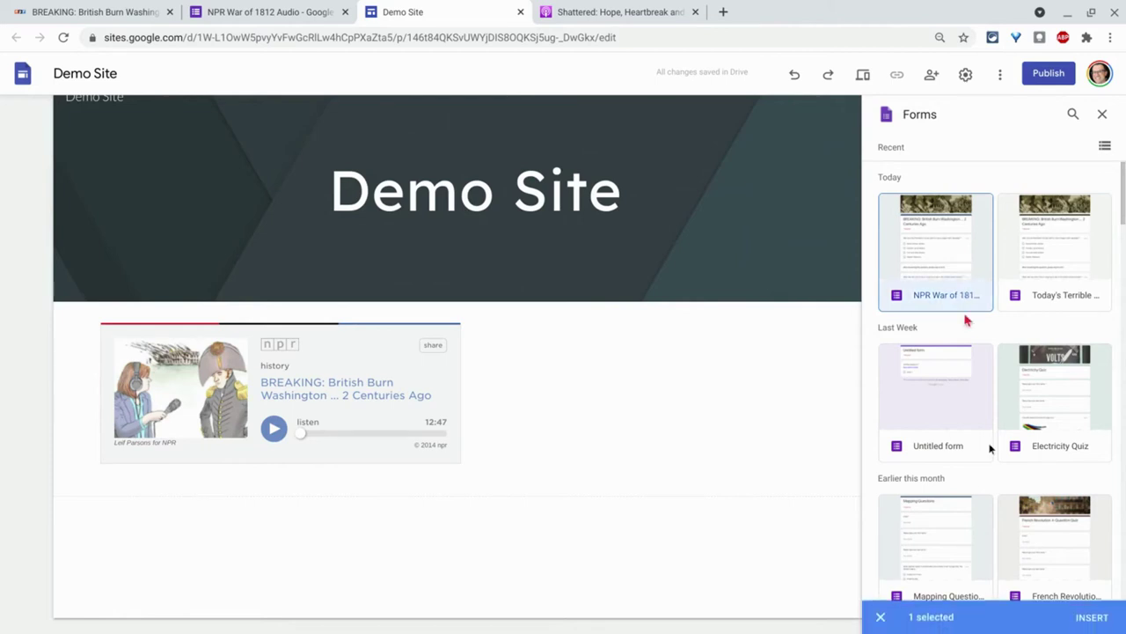
left_click(1089, 622)
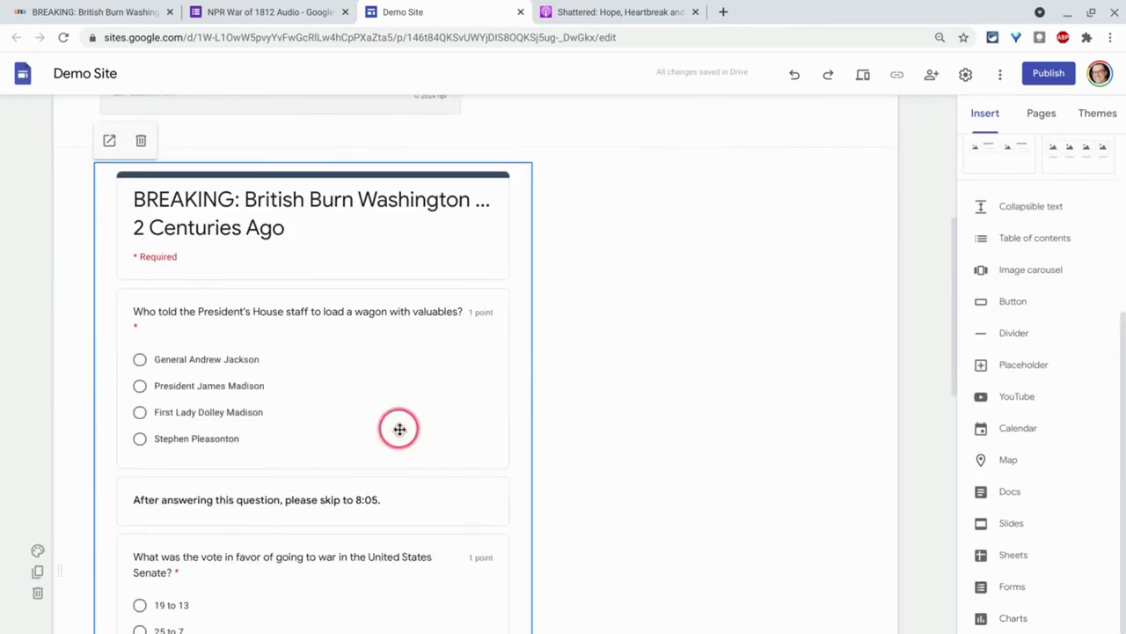
Move the quiz form into the drop zone to the right of the NPR player
scroll(399, 428, "up", 2)
left_click_drag(400, 428, 593, 292)
scroll(593, 292, "down", 2)
scroll(593, 288, "down", 5)
Shorten the quiz form embed by pulling its bottom edge up
left_click_drag(709, 478, 671, 446)
left_click(569, 349)
scroll(569, 349, "up", 3)
scroll(569, 349, "down", 2)
scroll(598, 387, "down", 1)
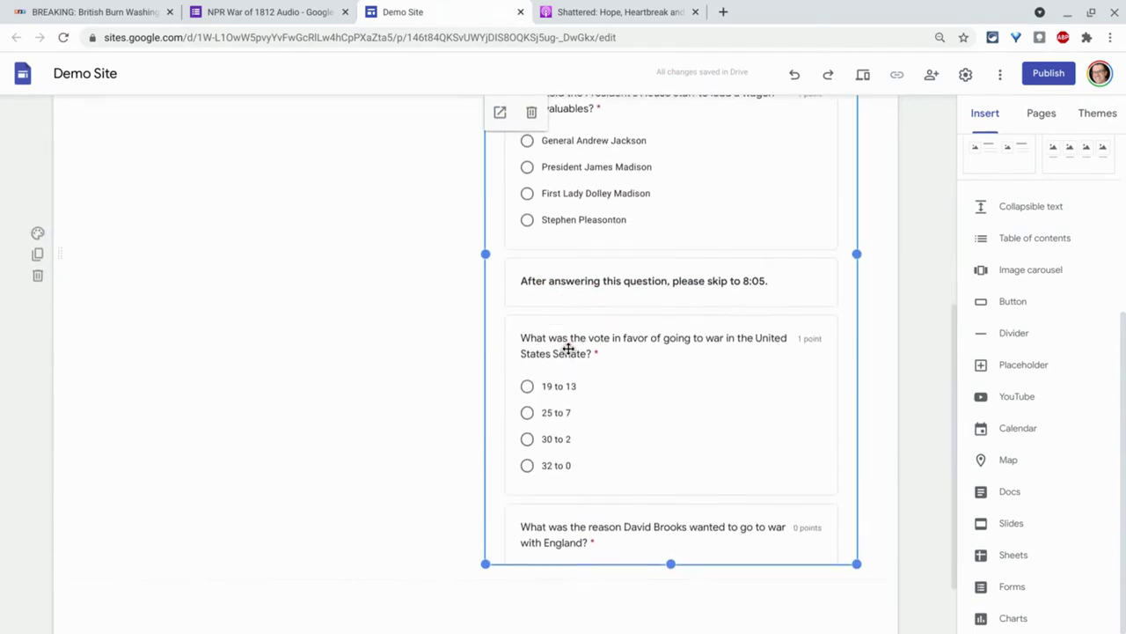
left_click_drag(671, 555, 681, 515)
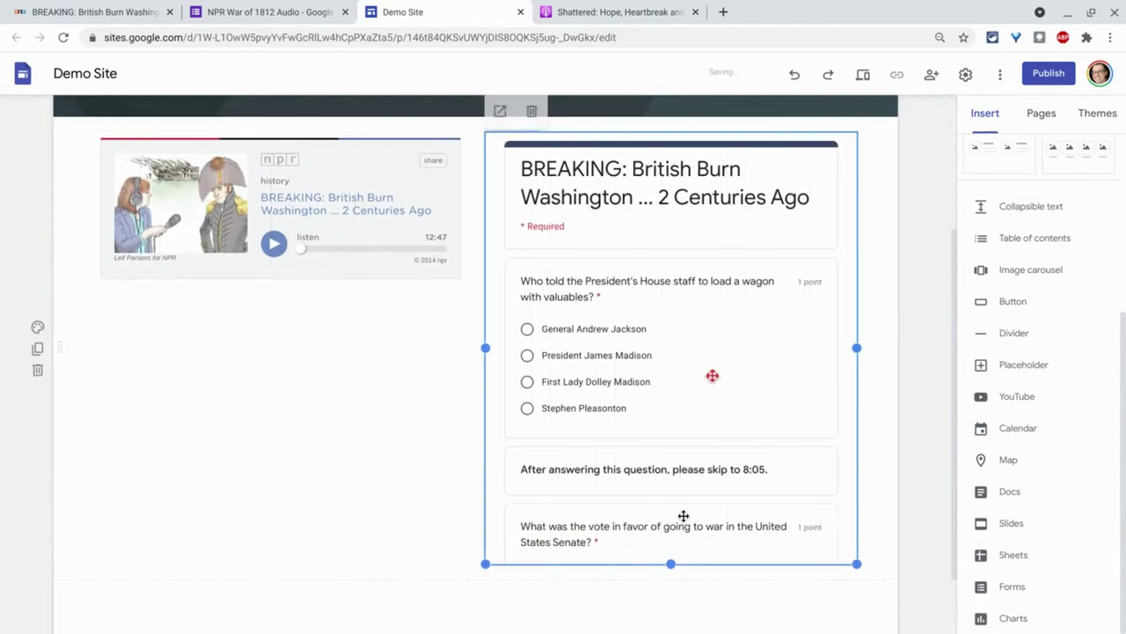
left_click(865, 77)
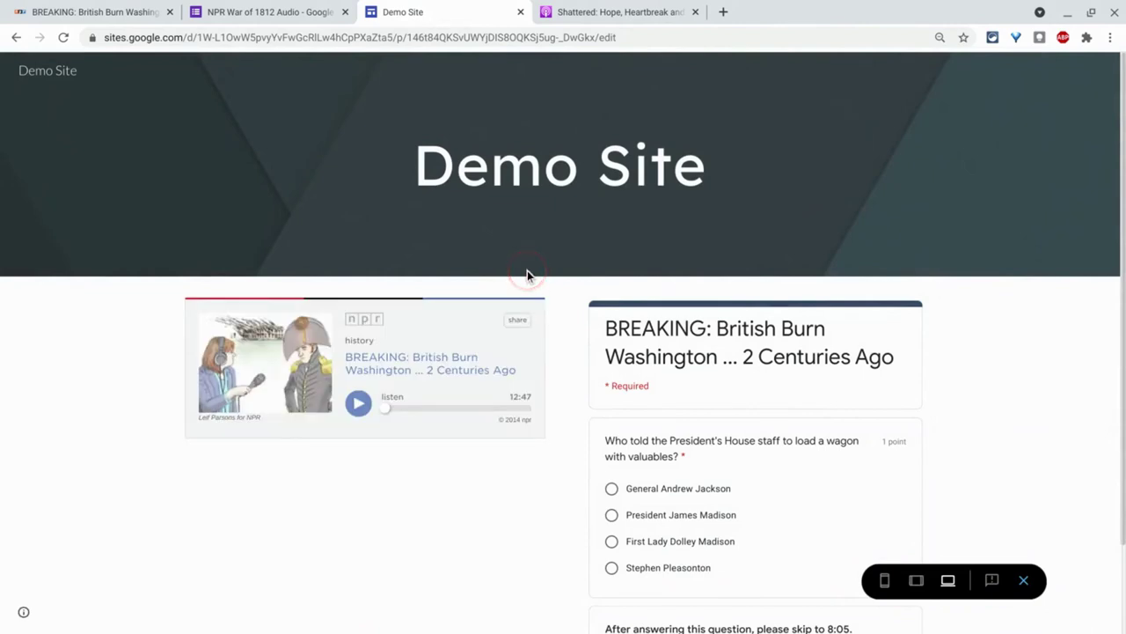
scroll(527, 276, "down", 1)
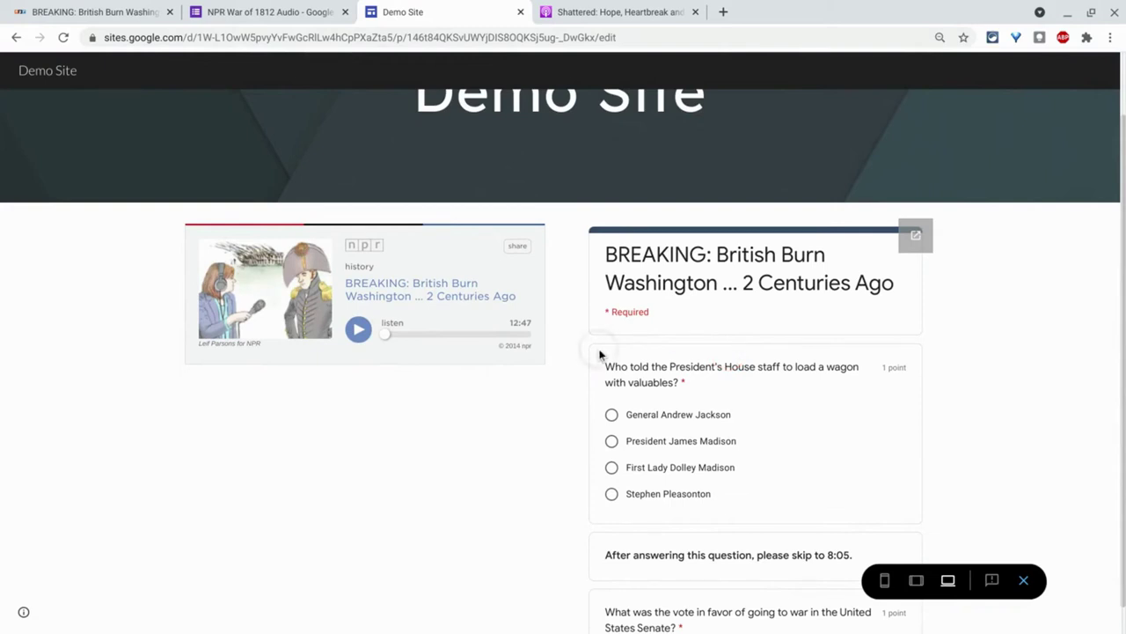
left_click(355, 333)
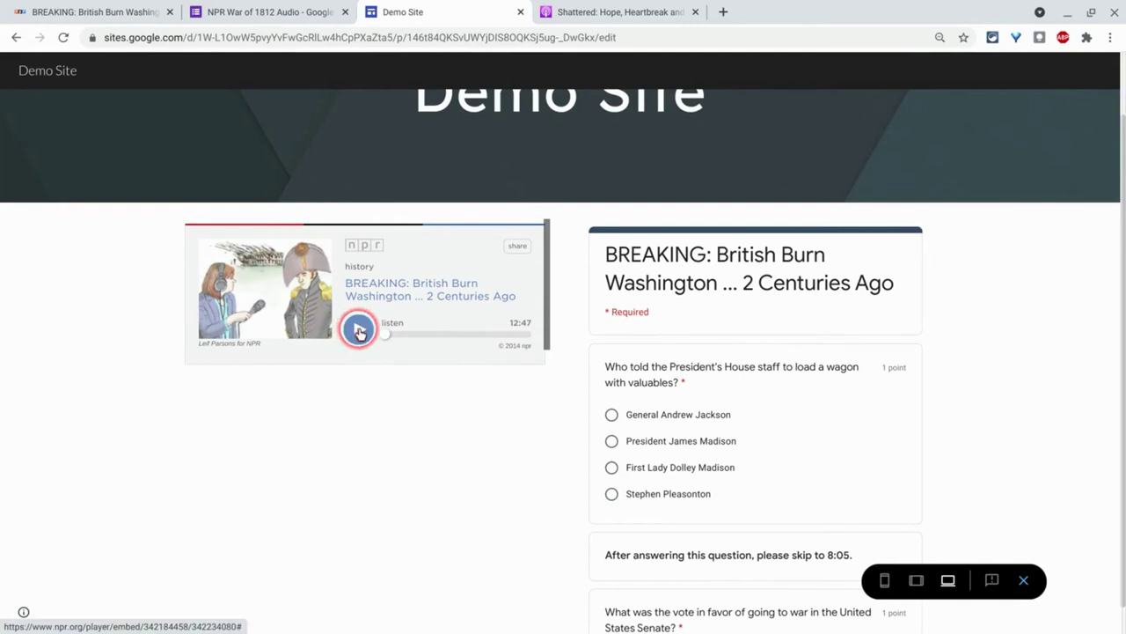
key("XF86AudioRaiseVolume")
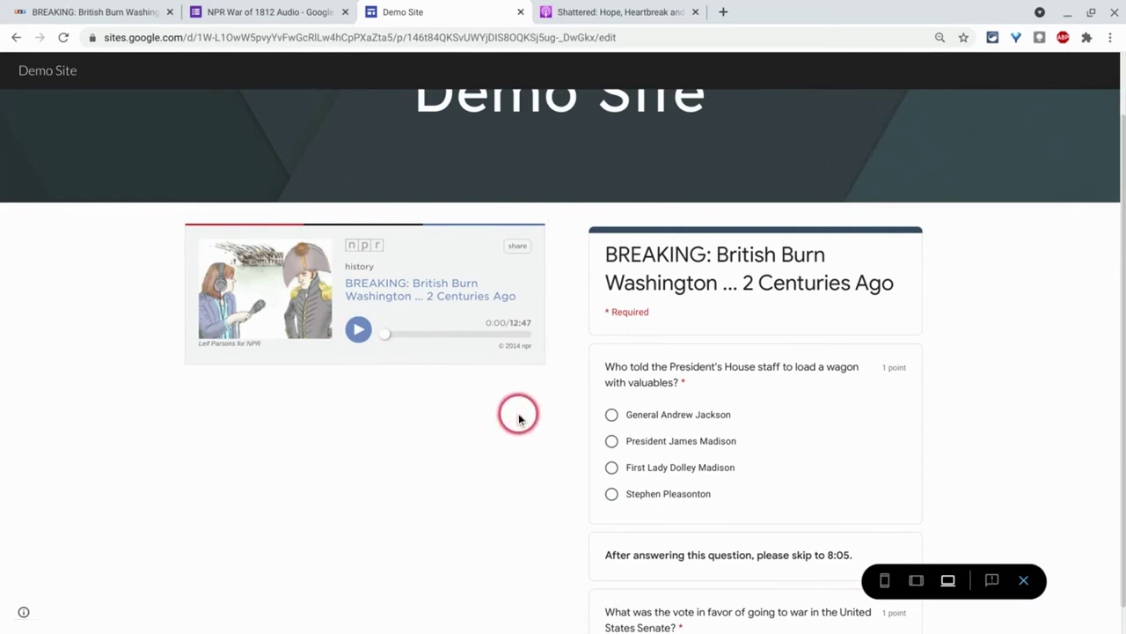
left_click(1025, 583)
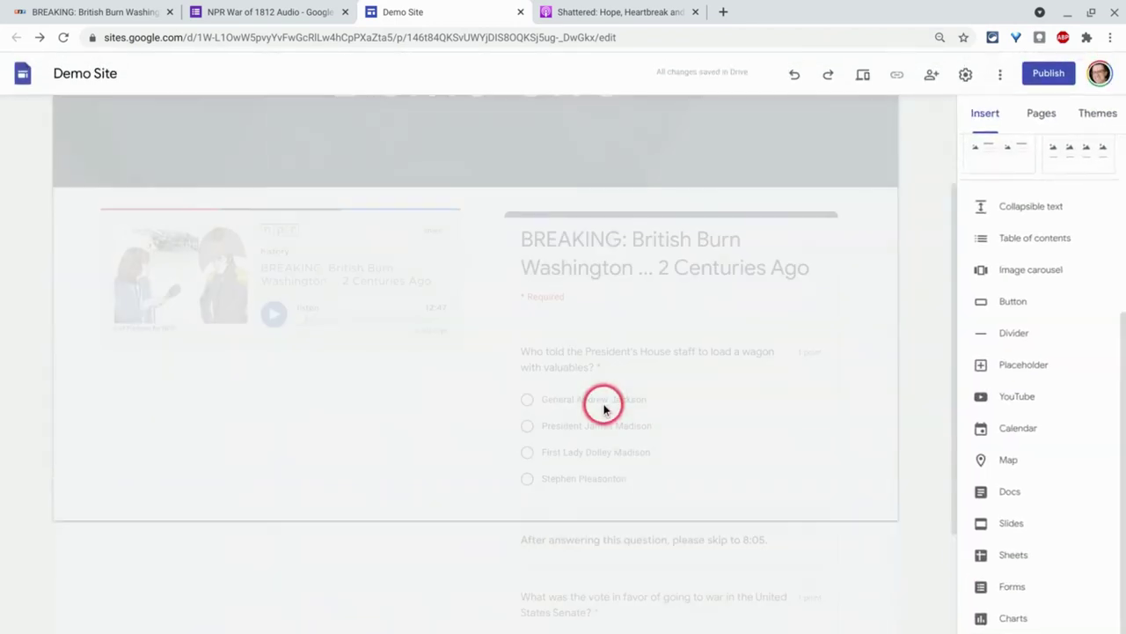
Expand the Shattered podcast's episode list to show the remaining episodes
left_click(612, 13)
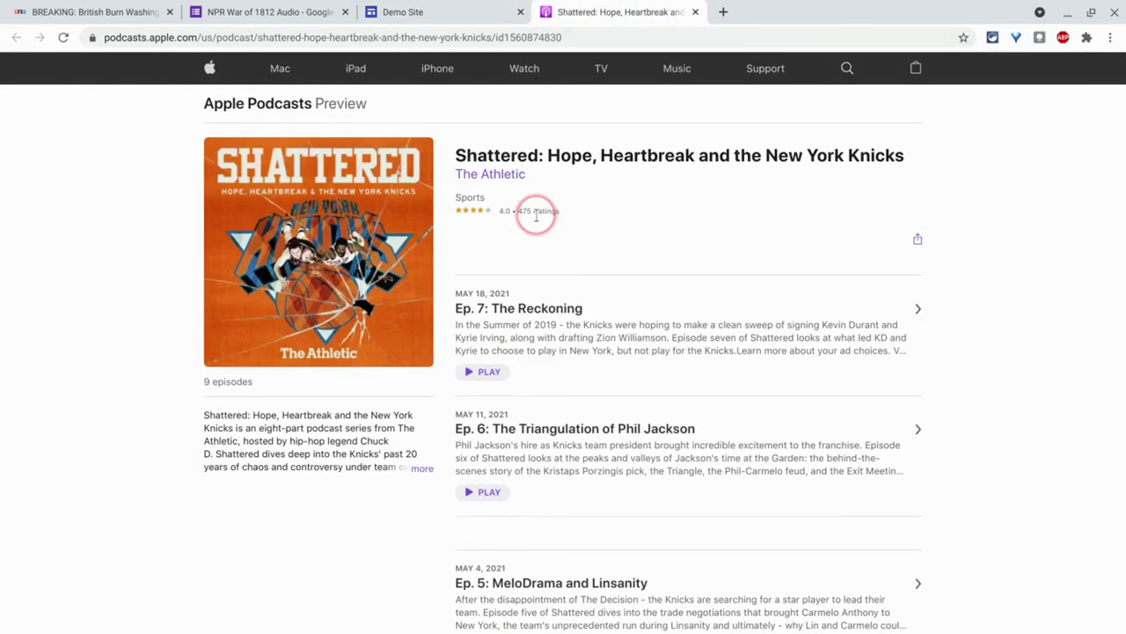
scroll(537, 219, "down", 4)
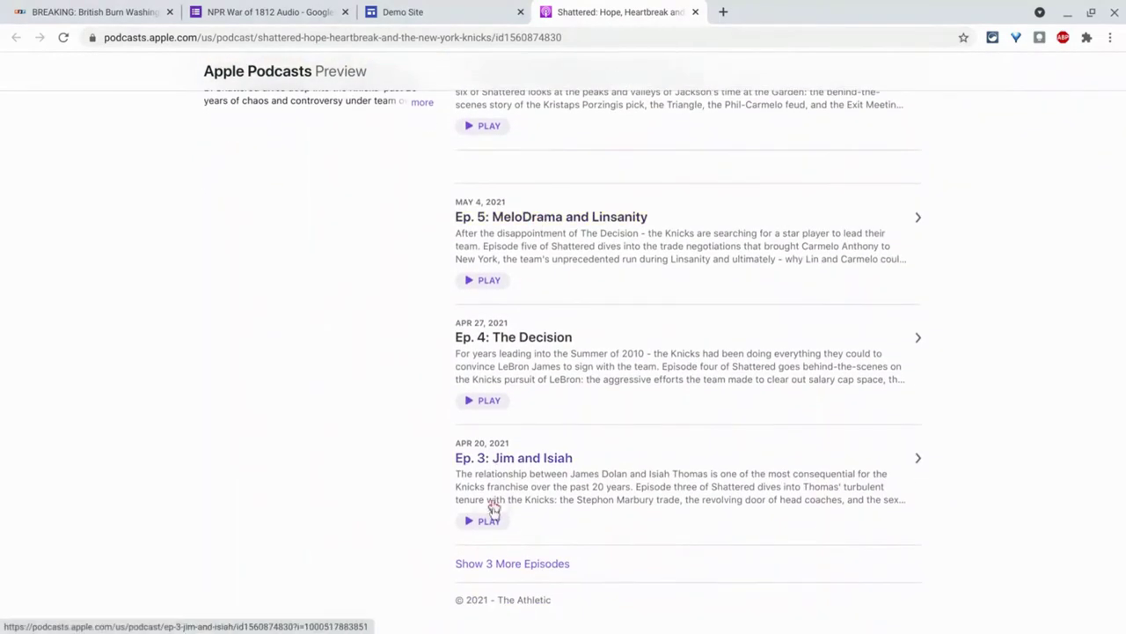
left_click(464, 583)
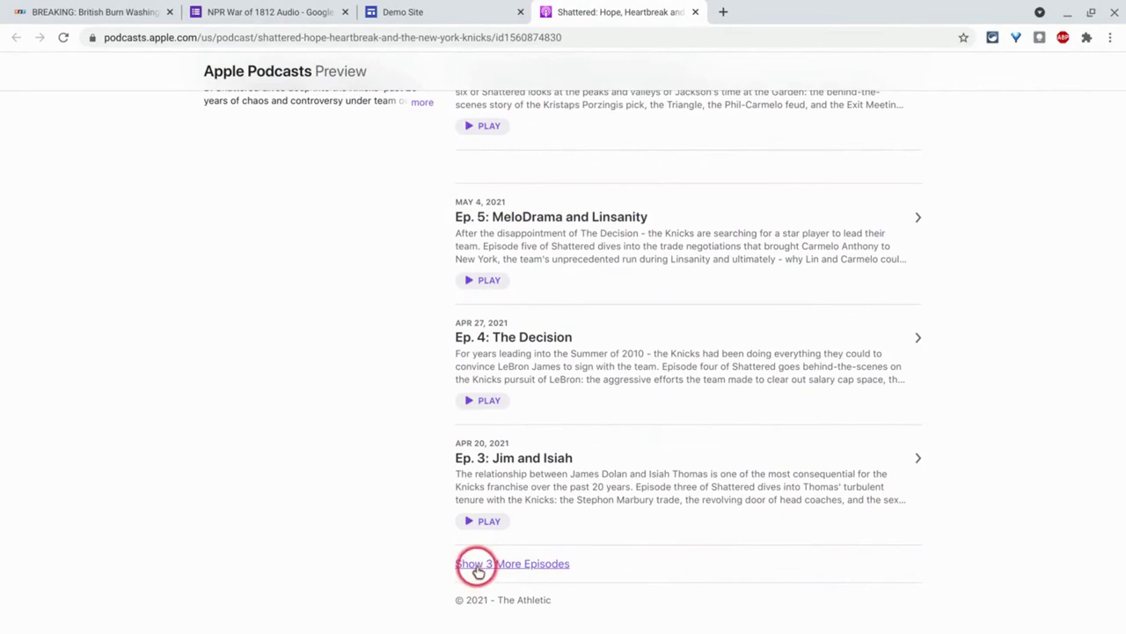
scroll(635, 513, "up", 4)
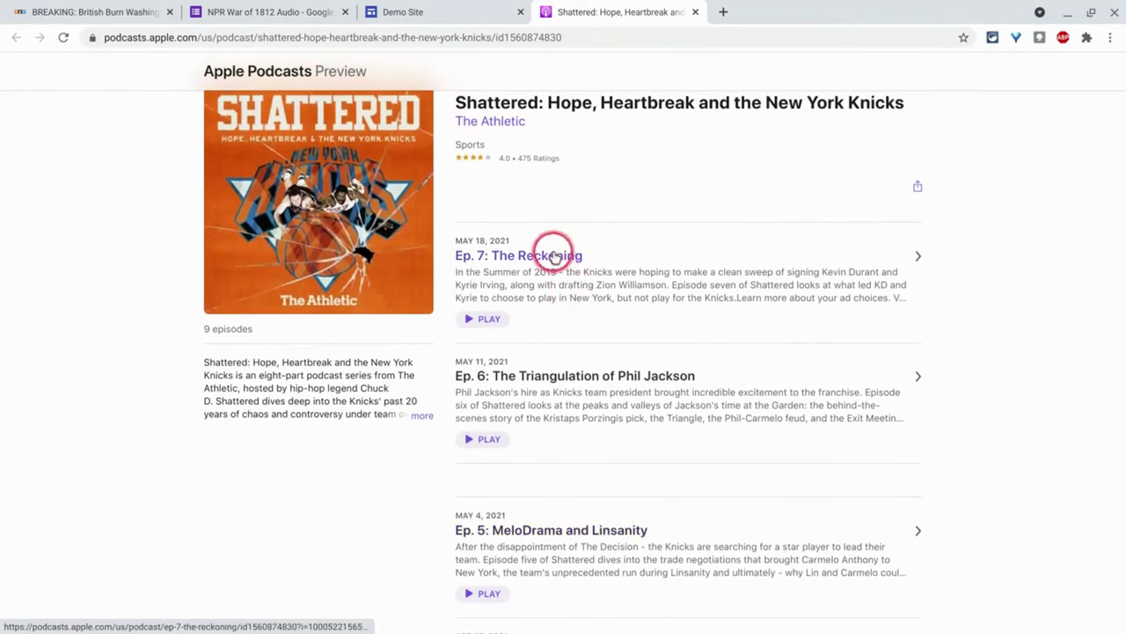
Open the Ep. 7: The Reckoning episode page and copy its embed code from the share options
left_click(550, 256)
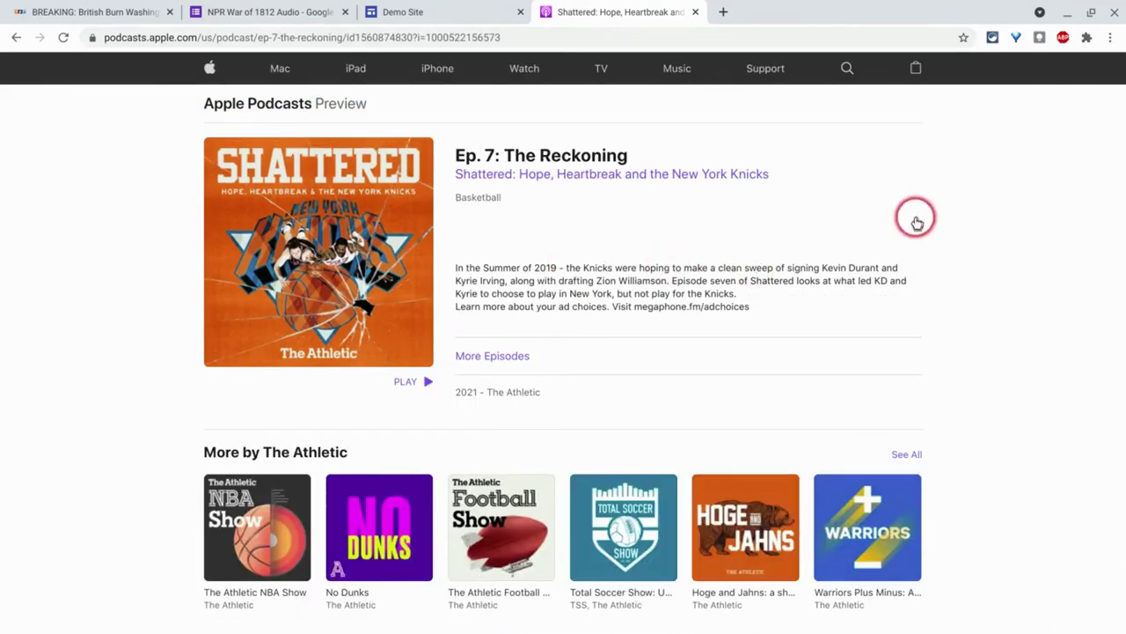
scroll(939, 302, "up", 10)
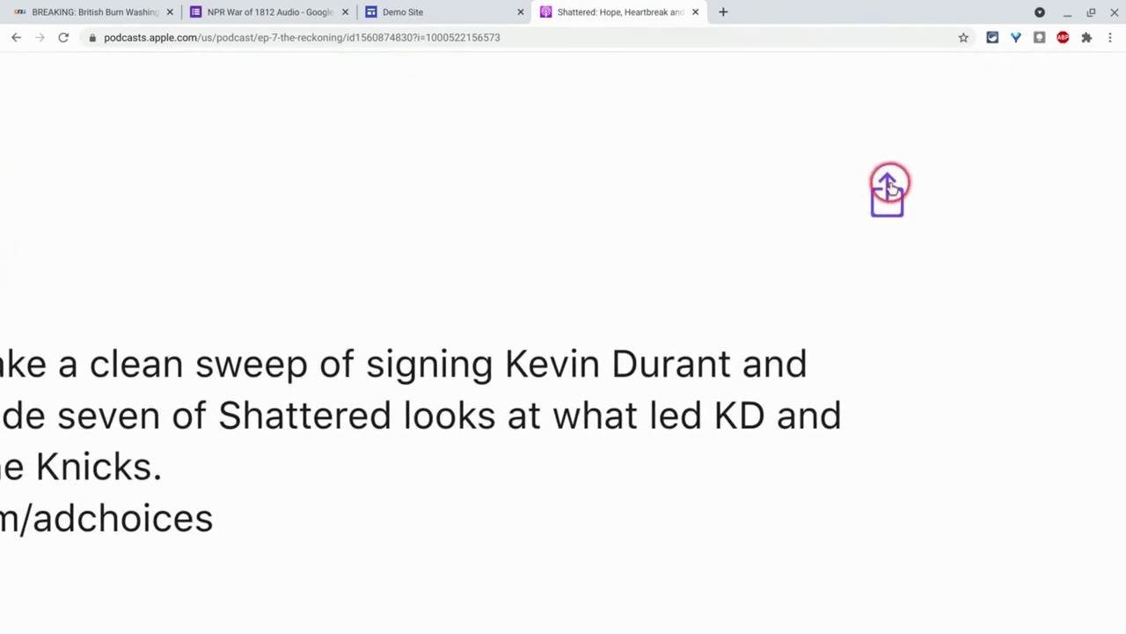
scroll(563, 343, "down", 10)
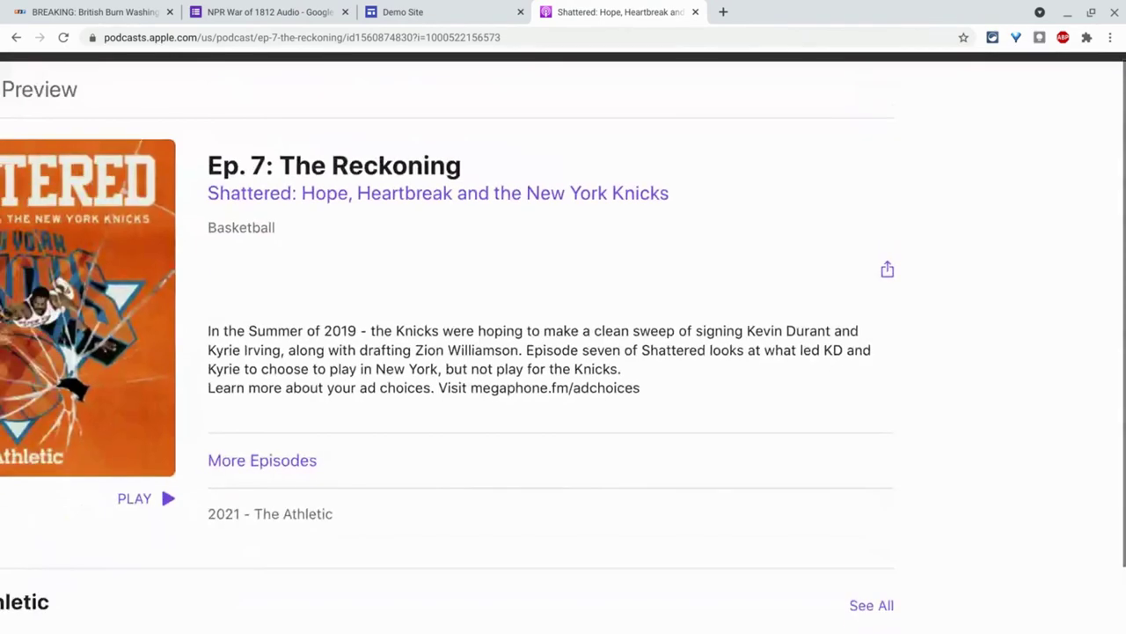
scroll(563, 343, "down", 5)
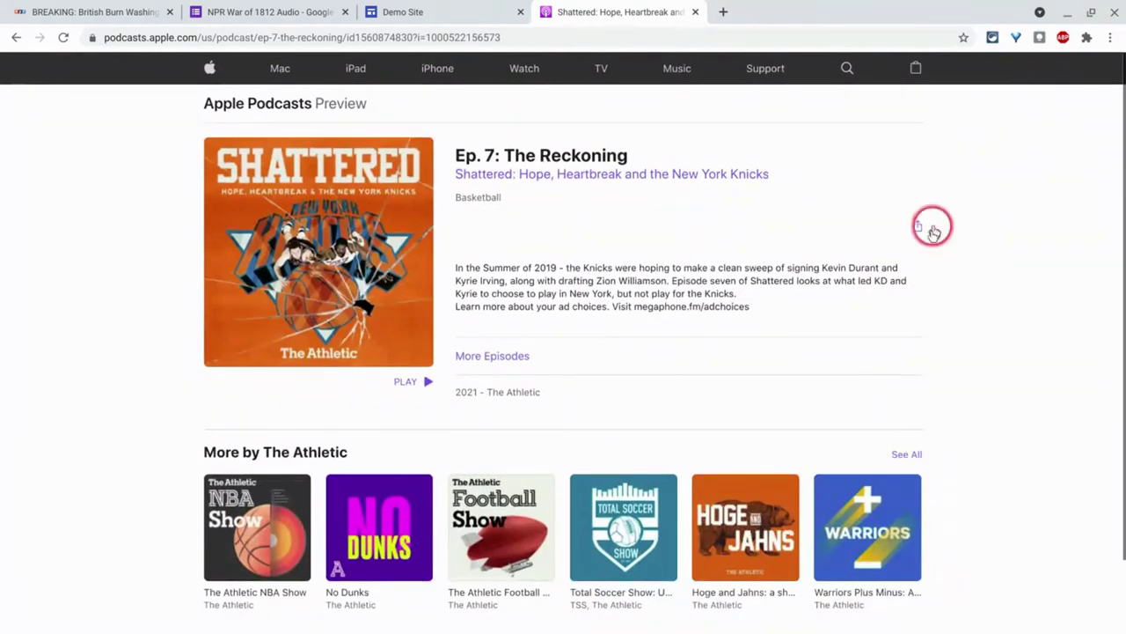
left_click(918, 228)
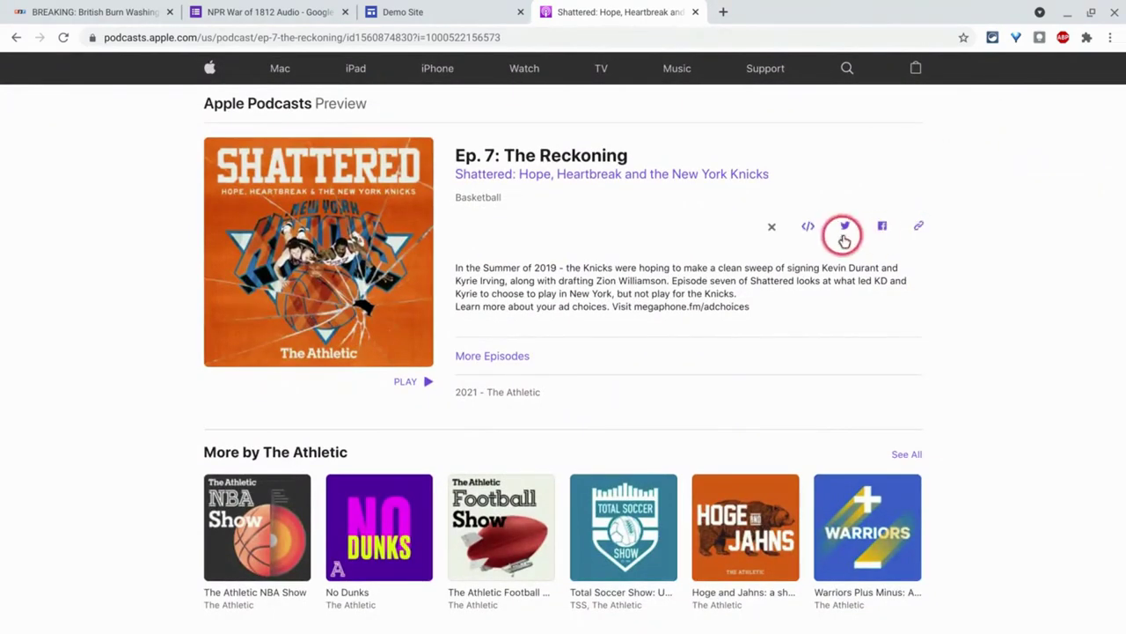
left_click(809, 227)
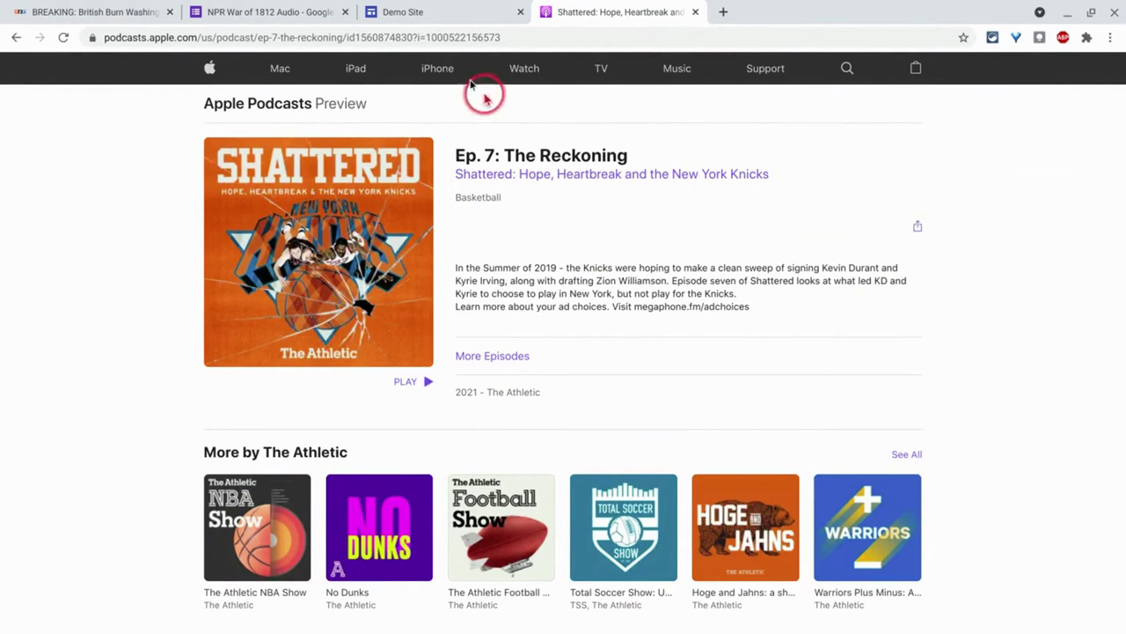
Paste the copied podcast embed code into a new Embed box below the quiz
left_click(445, 20)
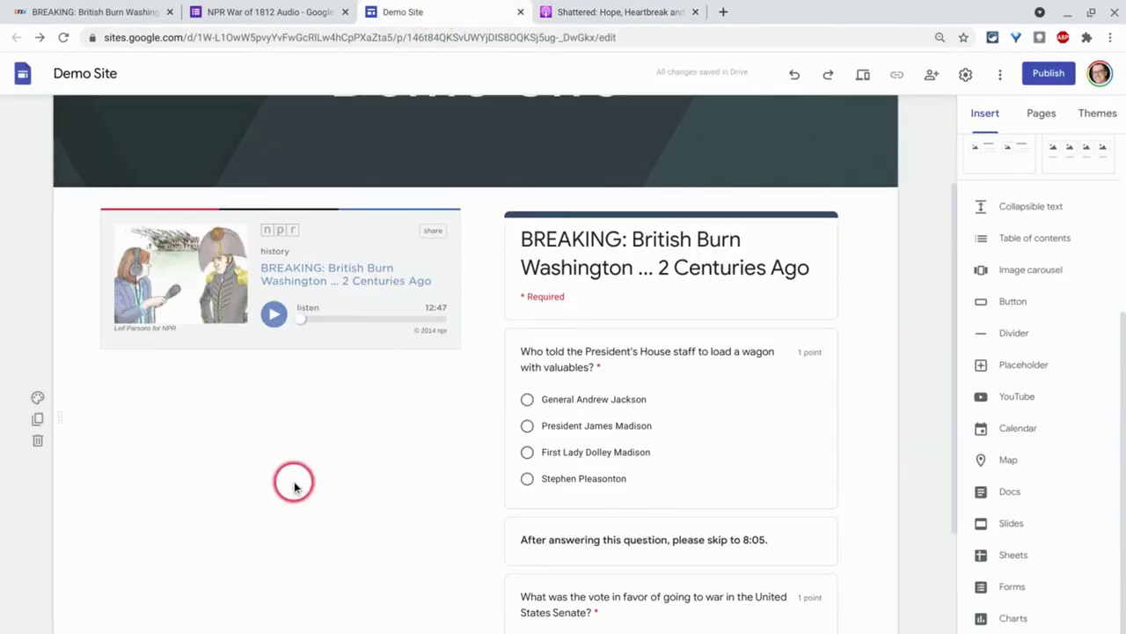
scroll(291, 501, "down", 1)
scroll(290, 502, "down", 2)
double_click(267, 538)
left_click(227, 542)
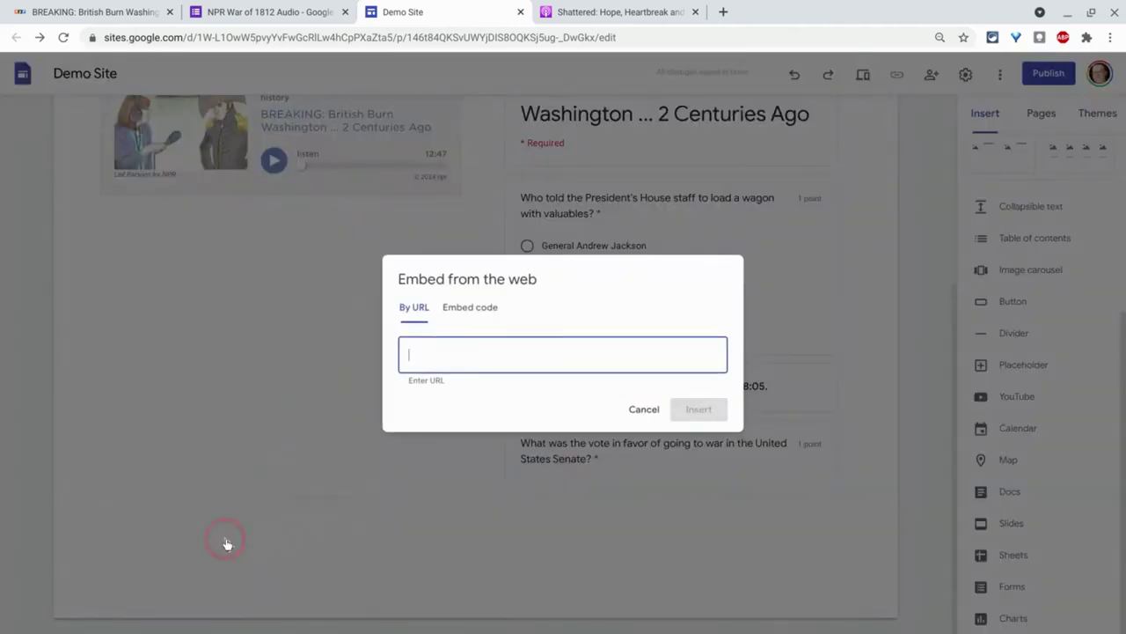
left_click(456, 309)
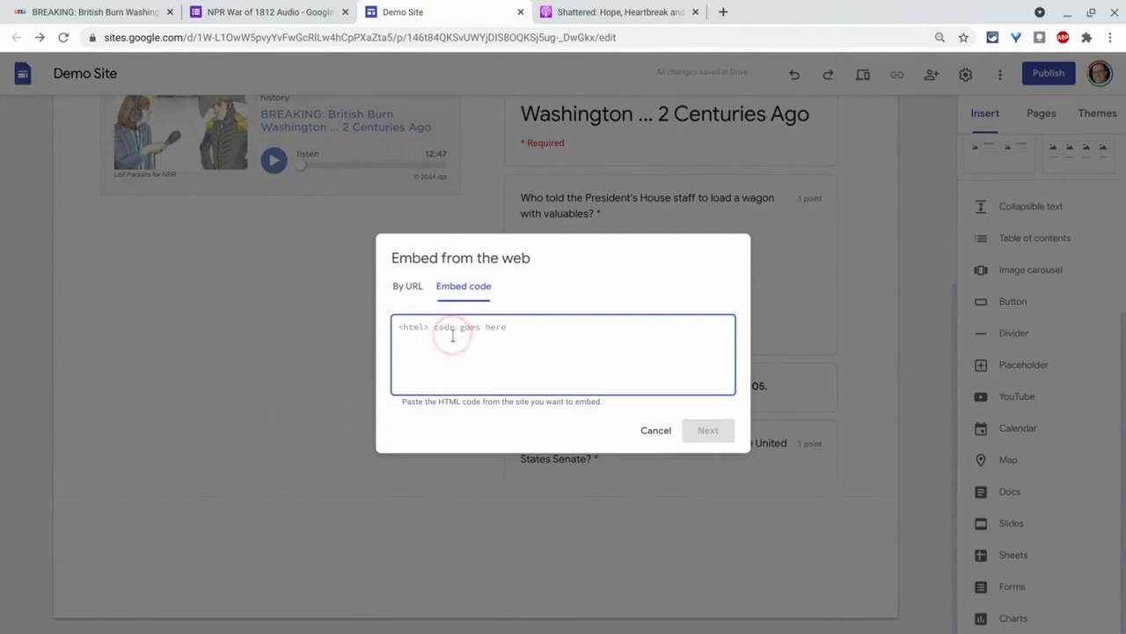
right_click(452, 334)
left_click(497, 158)
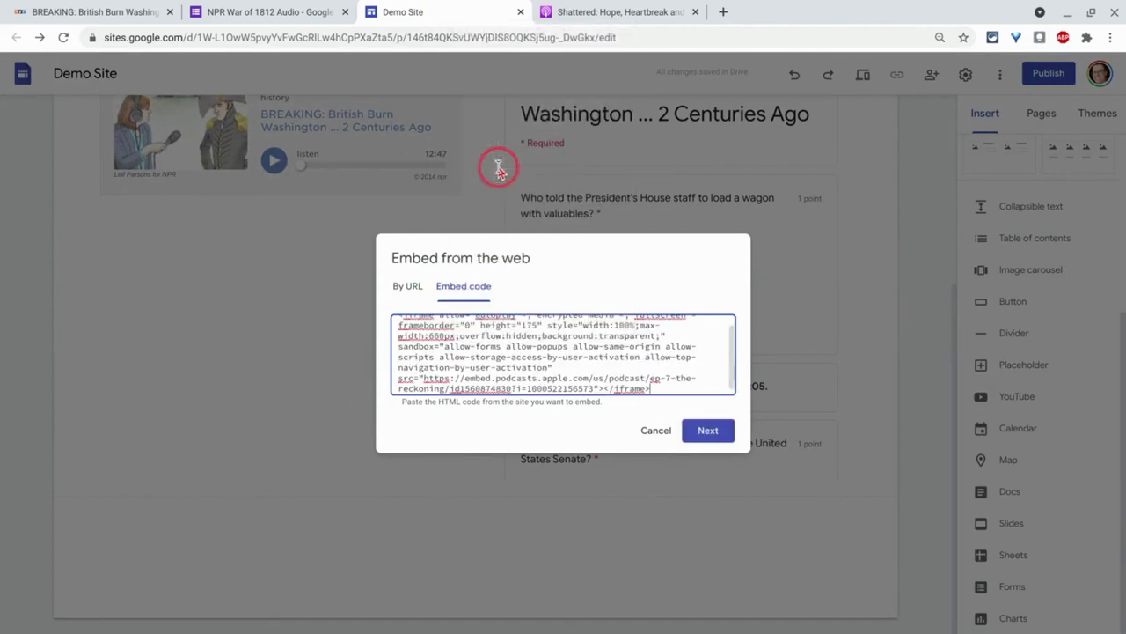
Insert the Ep. 7: The Reckoning player and shrink its box to fit
left_click(709, 429)
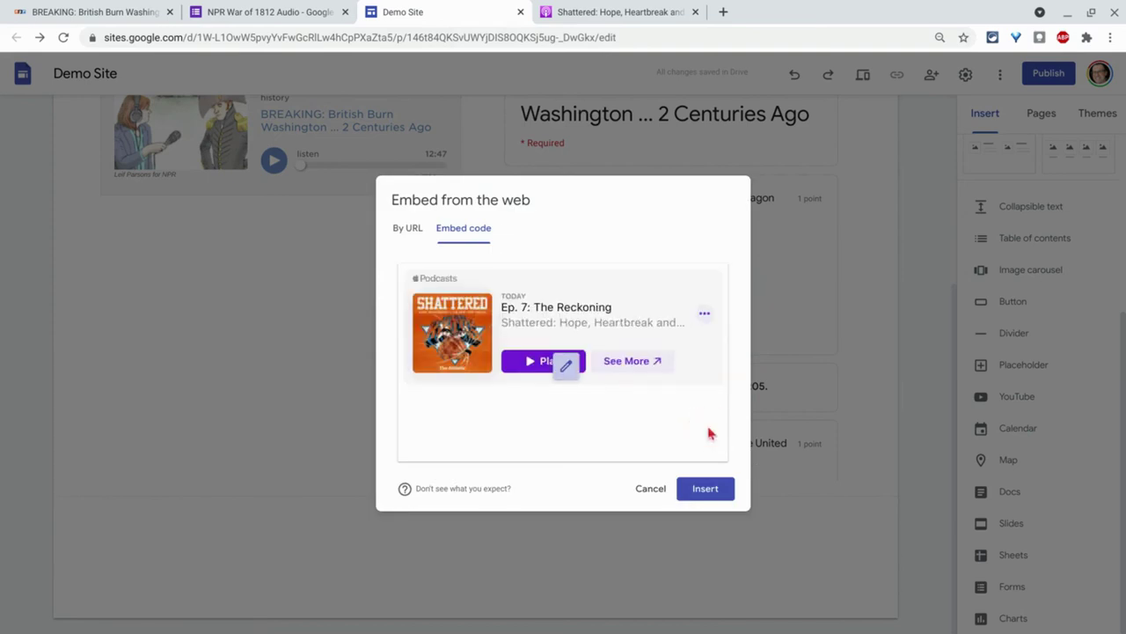
left_click(699, 495)
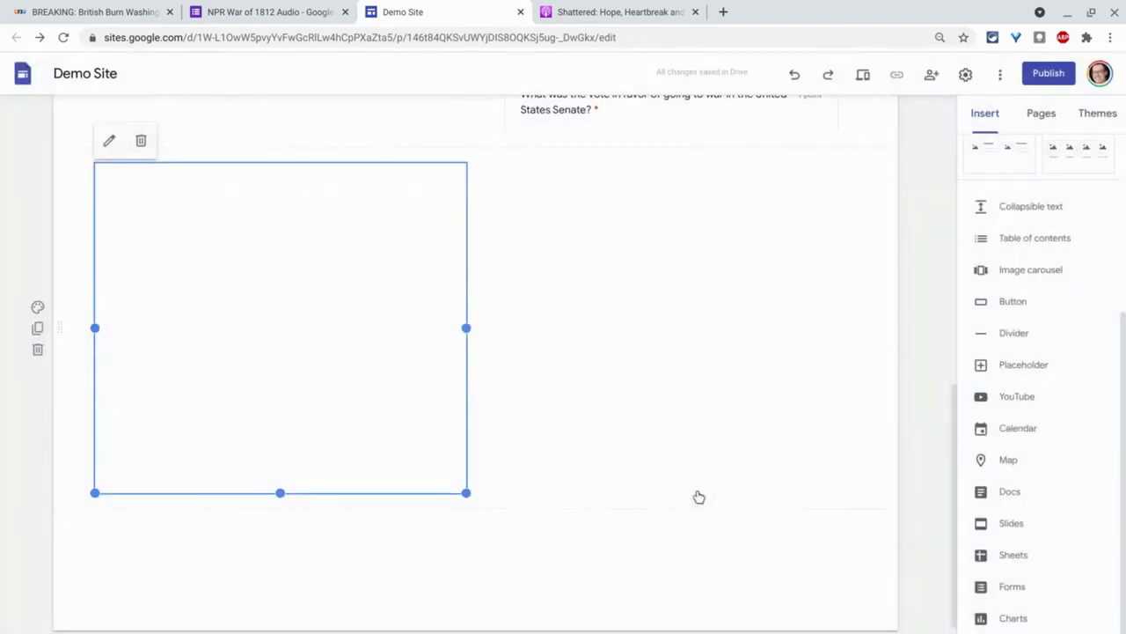
left_click(281, 487)
left_click_drag(280, 492, 280, 481)
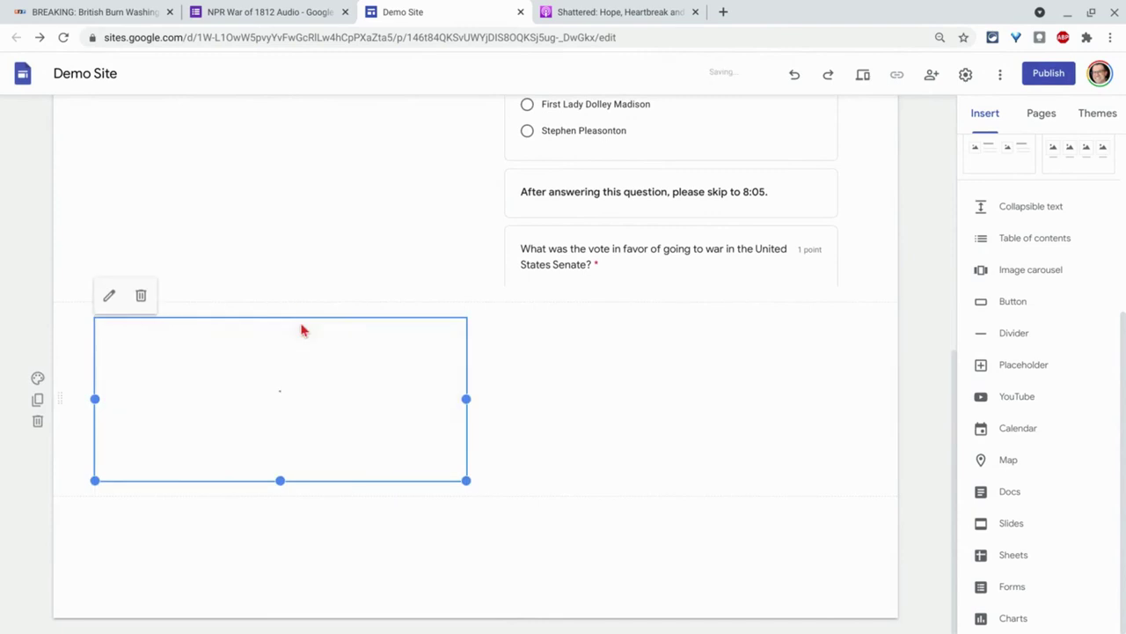
Preview the Demo Site, play the Ep. 7 podcast player briefly, then pause it
left_click(864, 78)
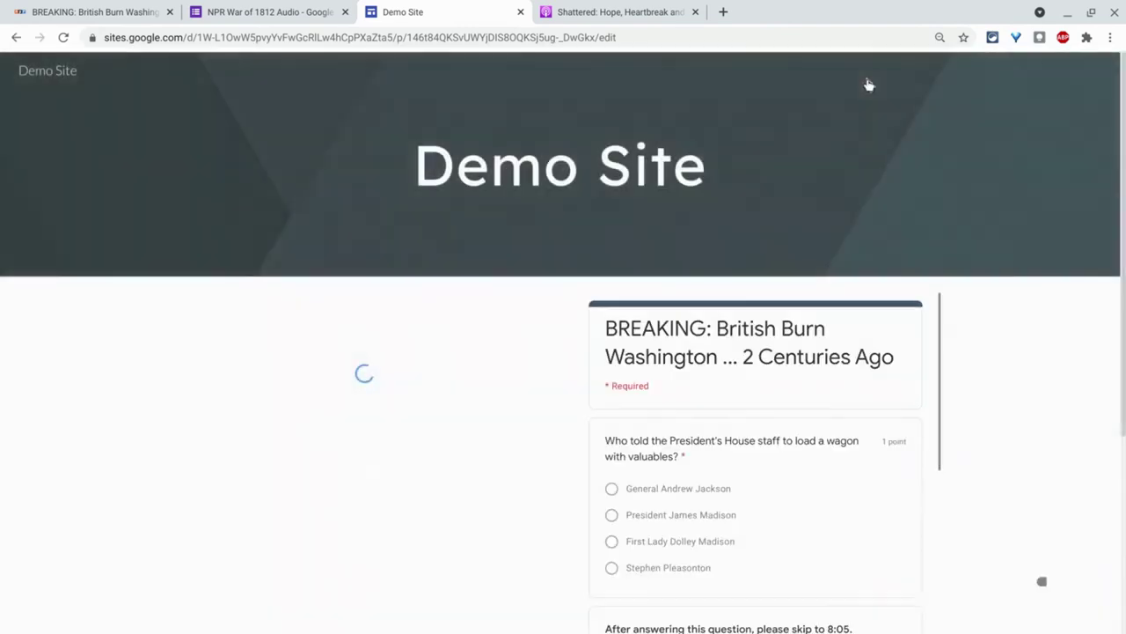
left_click(543, 430)
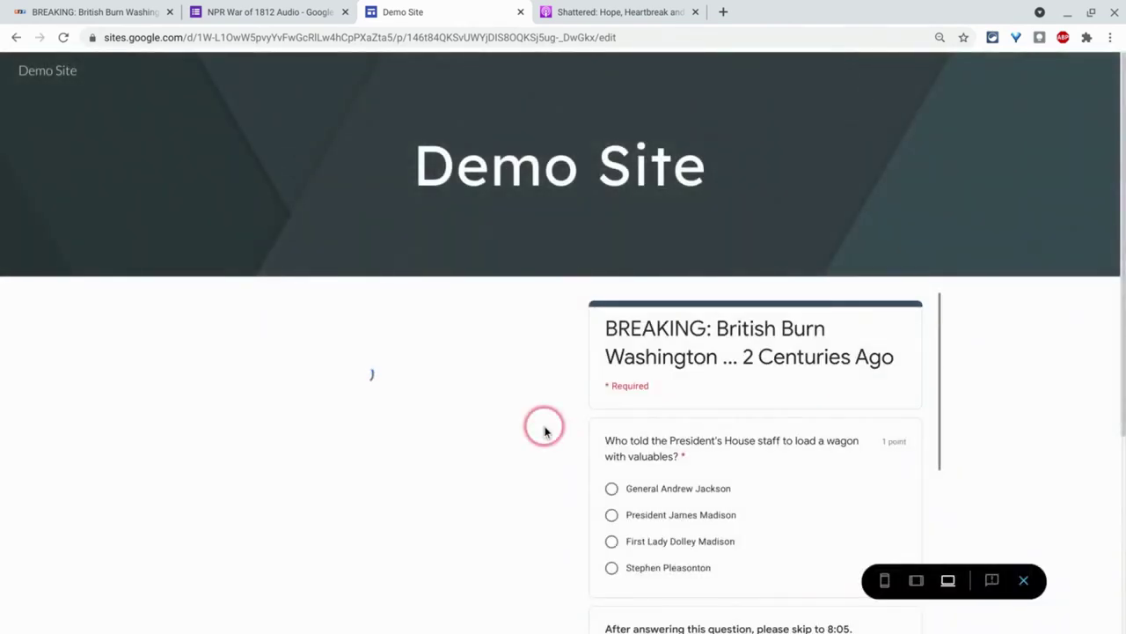
scroll(544, 431, "down", 1)
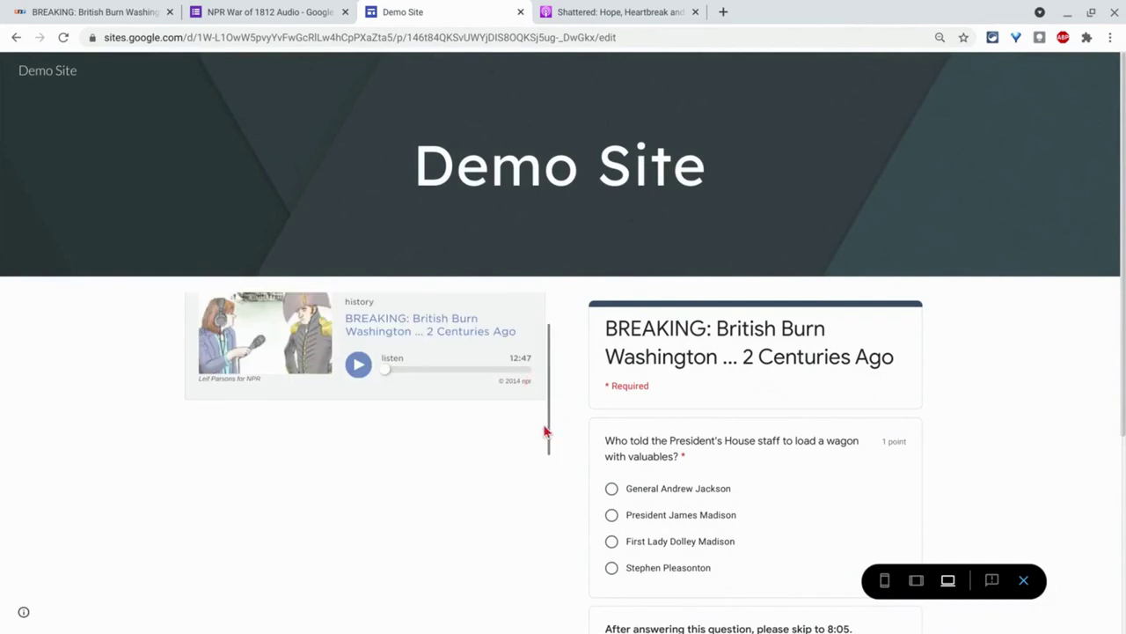
scroll(562, 427, "down", 4)
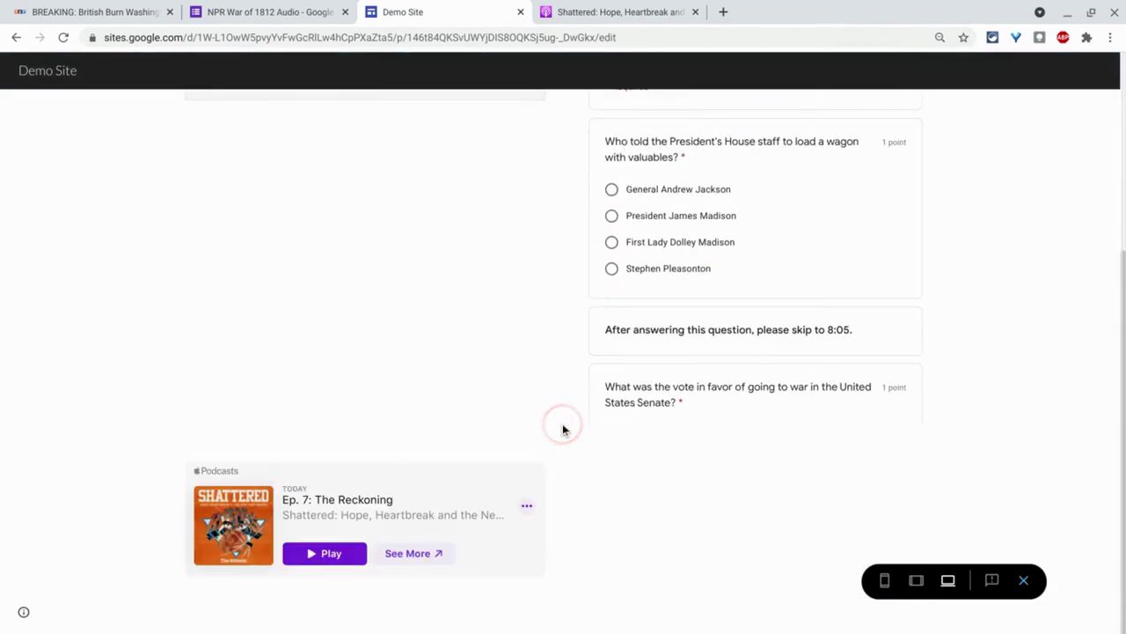
left_click(339, 549)
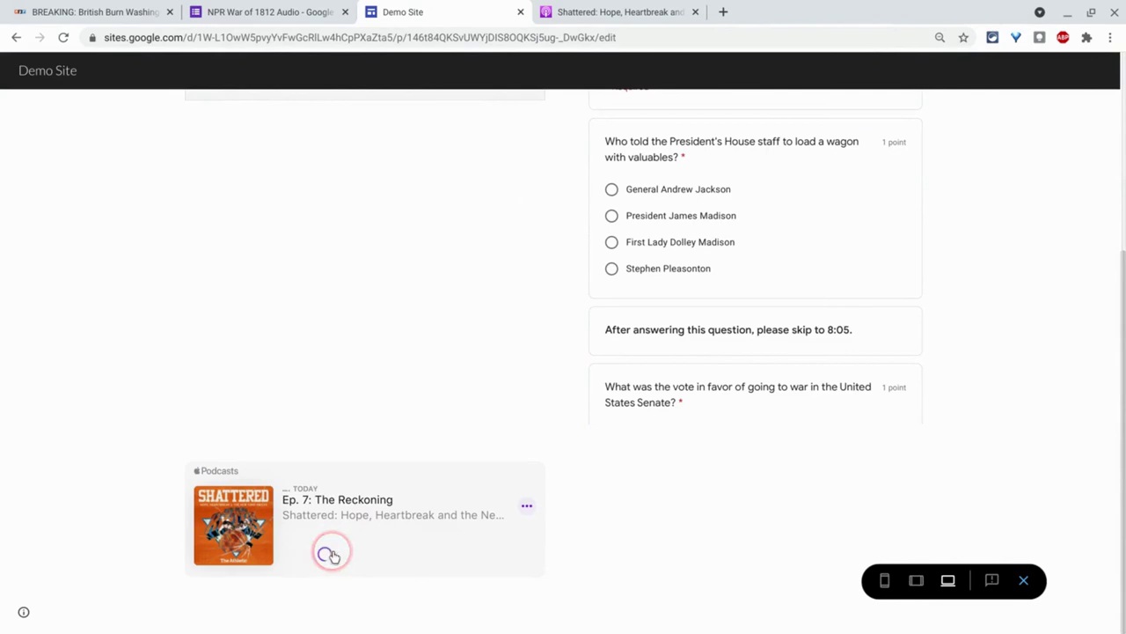
left_click(316, 557)
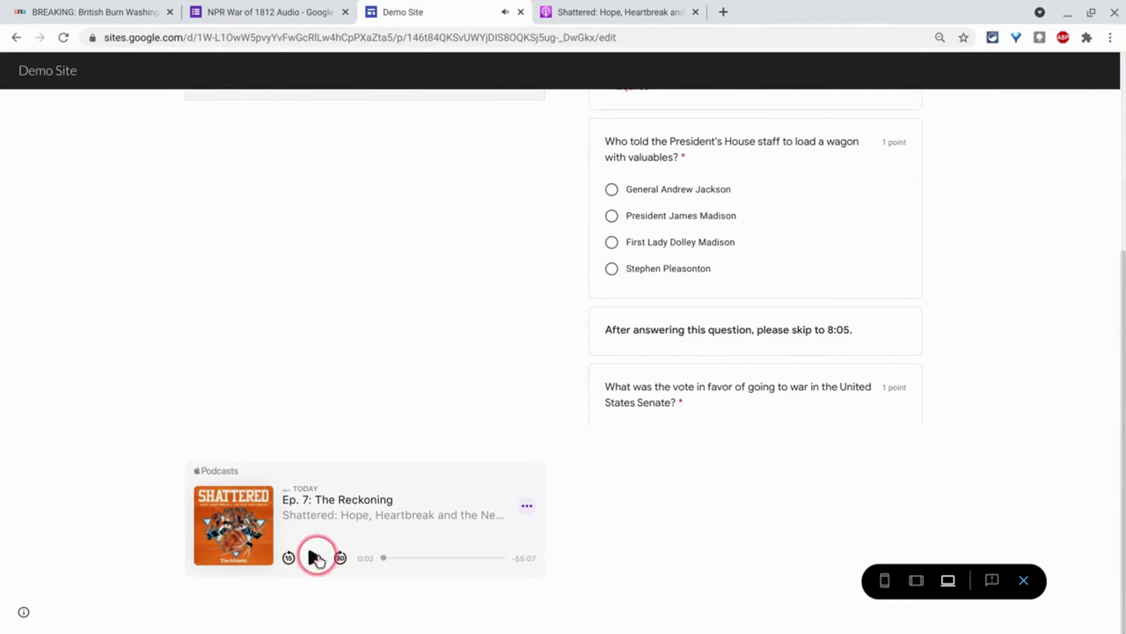
left_click(531, 425)
left_click(633, 384)
scroll(634, 388, "up", 2)
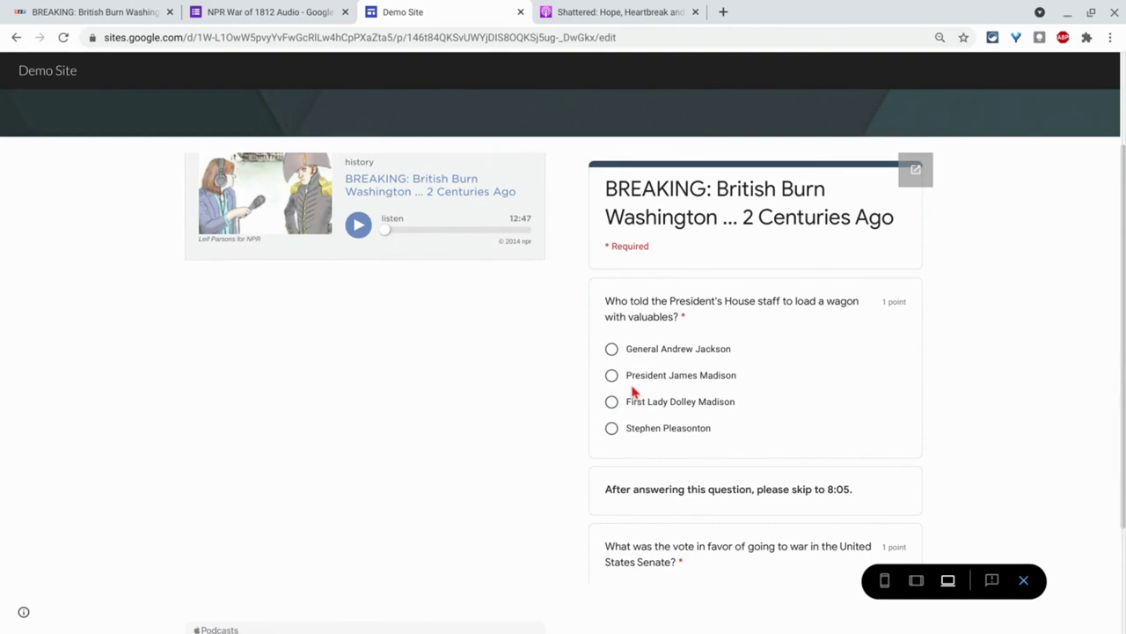
scroll(774, 374, "down", 2)
scroll(774, 374, "up", 2)
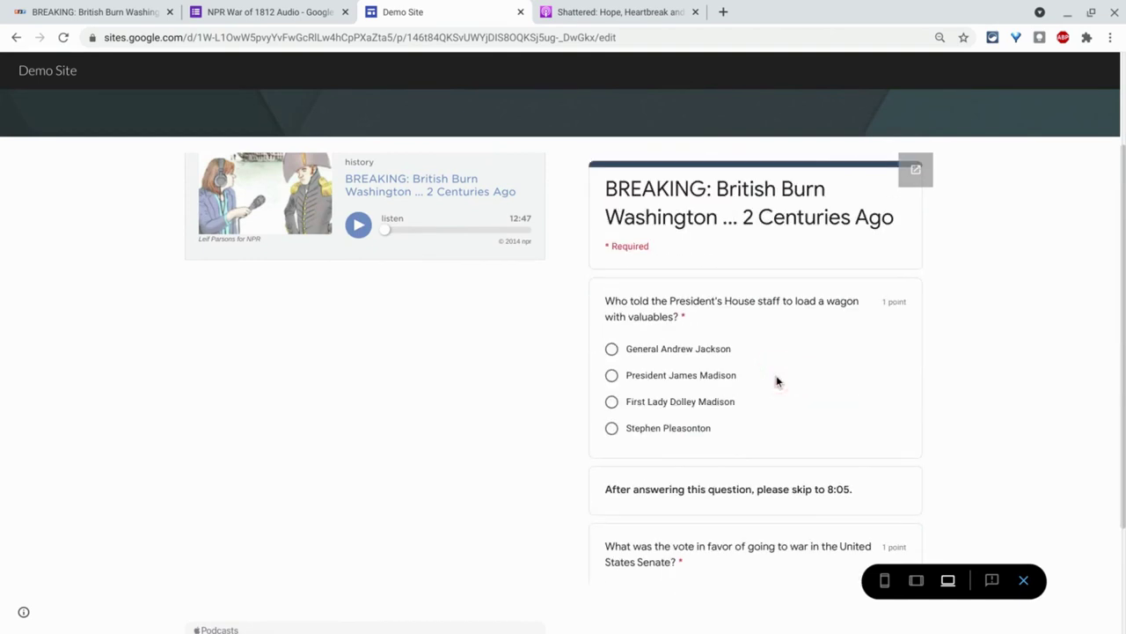